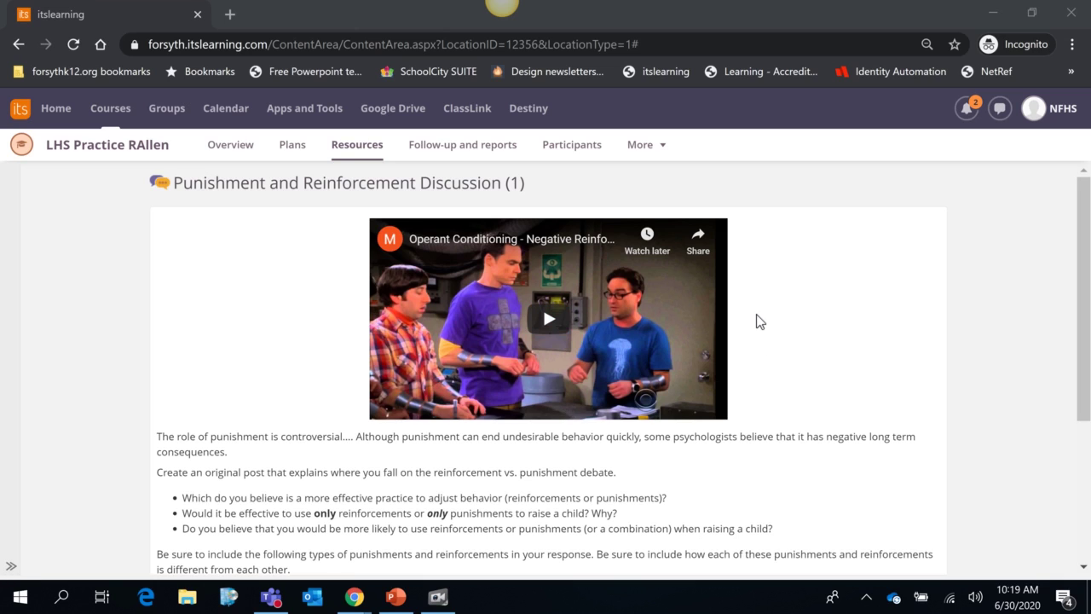
Start a new thread in the discussion with subject "Thoughts on Punishment" and text "reponse", and save it.
scroll(759, 320, down, 1)
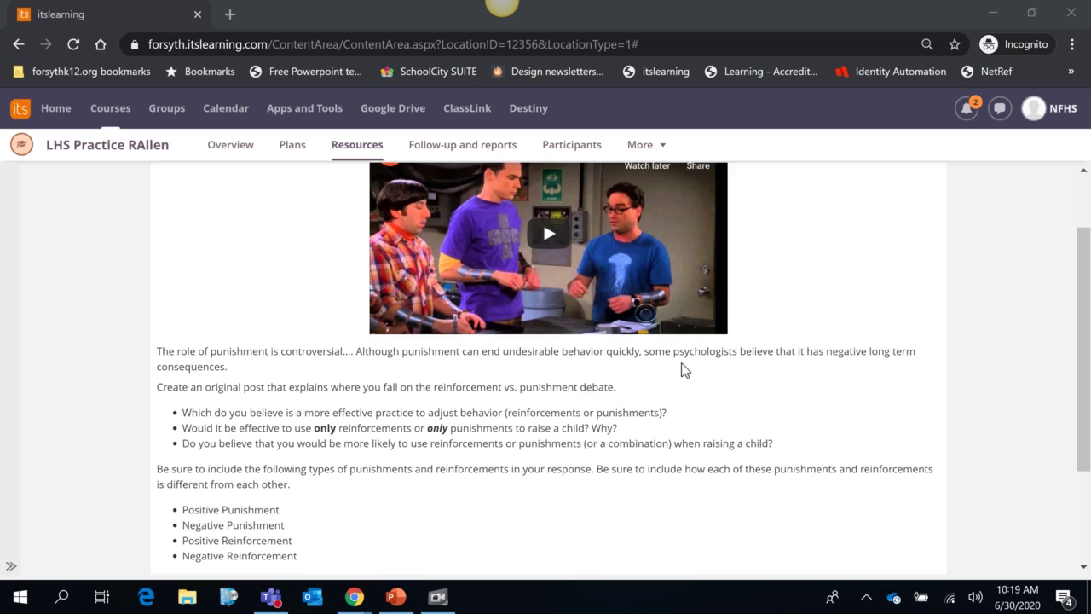
scroll(683, 369, down, 1)
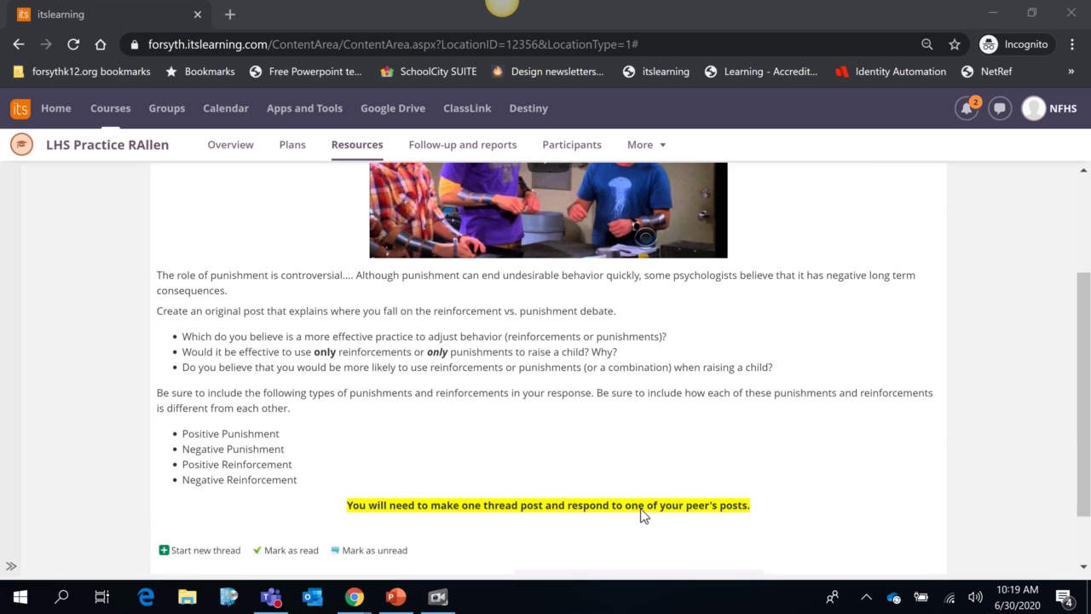
scroll(643, 516, up, 2)
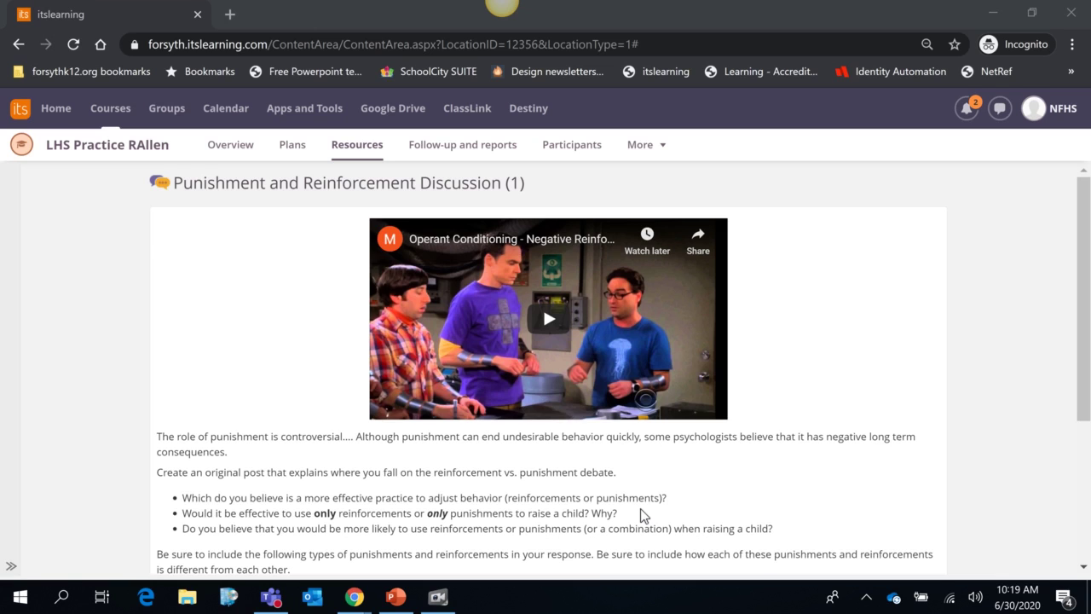
scroll(640, 515, down, 3)
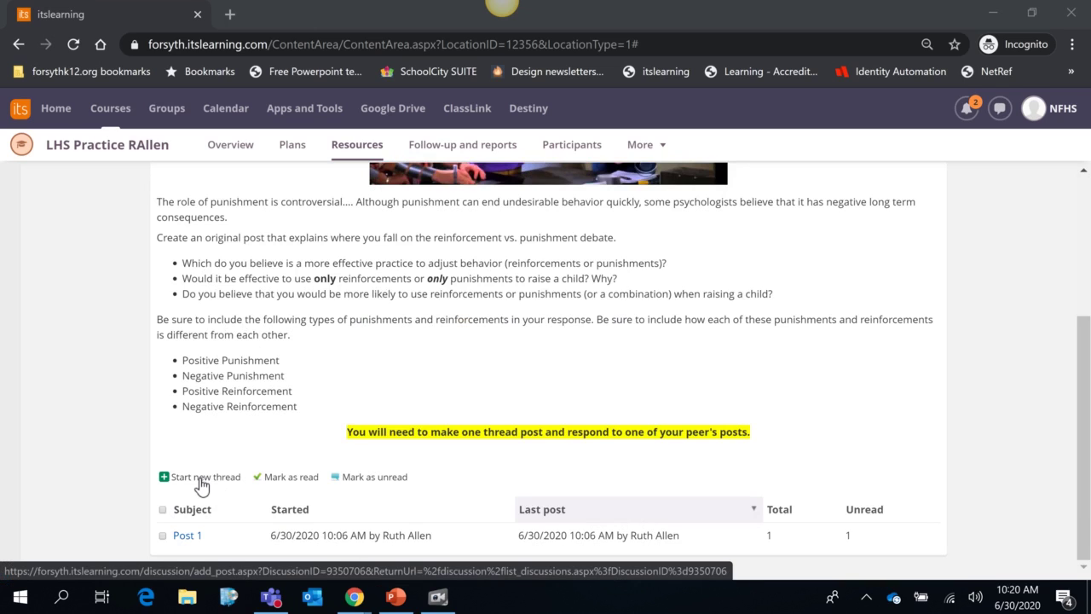
click(200, 479)
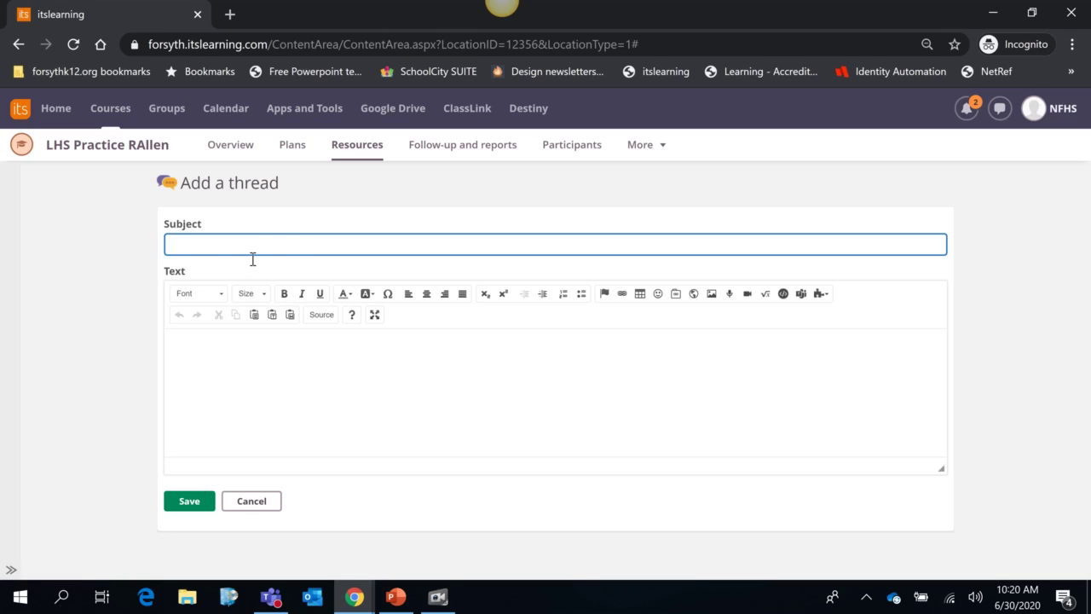
text(Thoughts on Punishment)
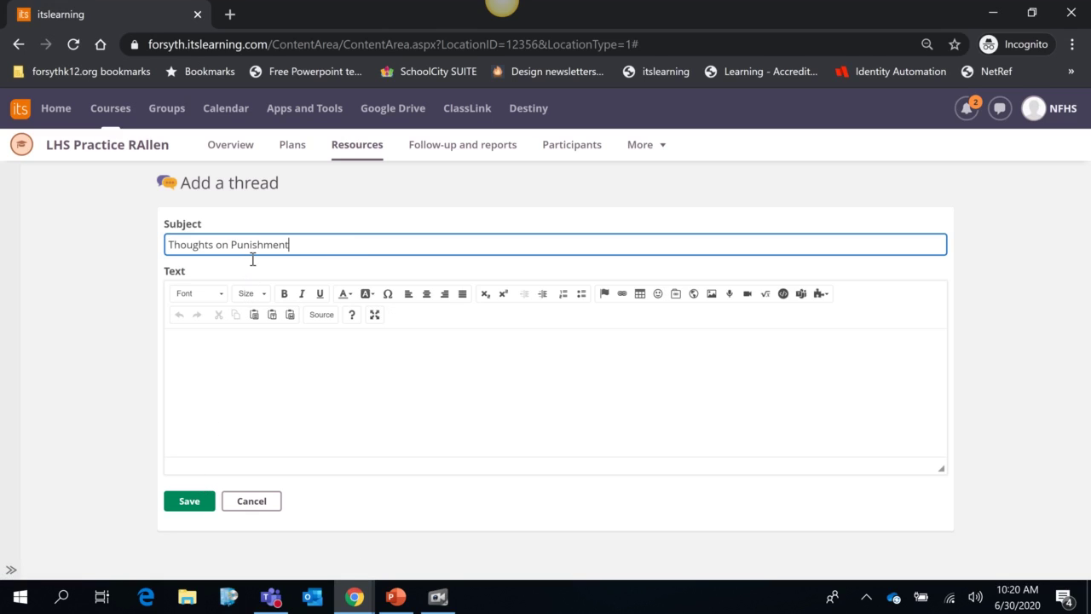
click(283, 354)
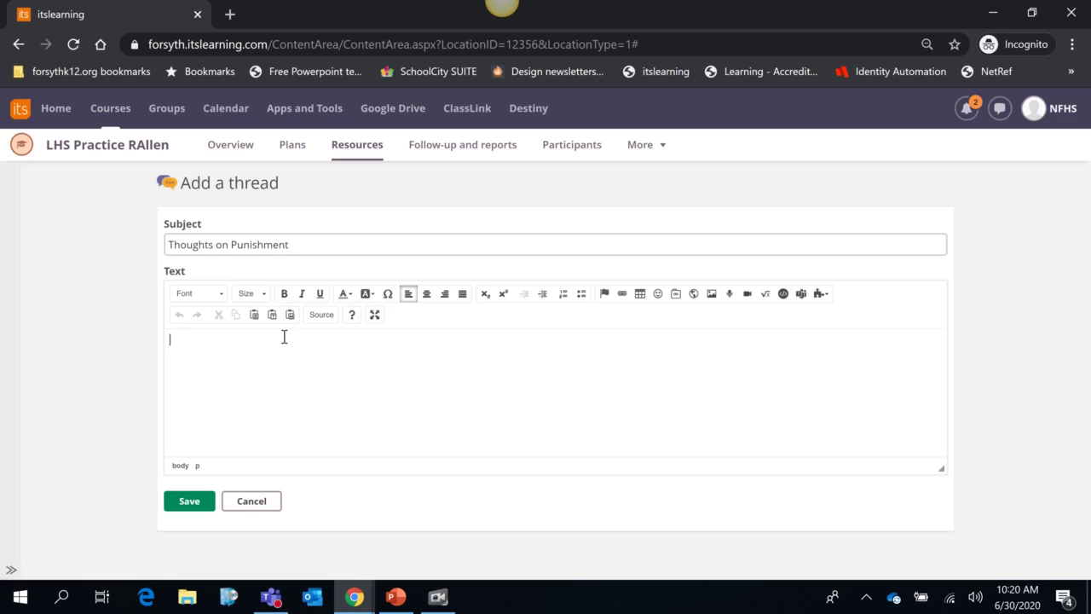
text(reponse)
click(186, 503)
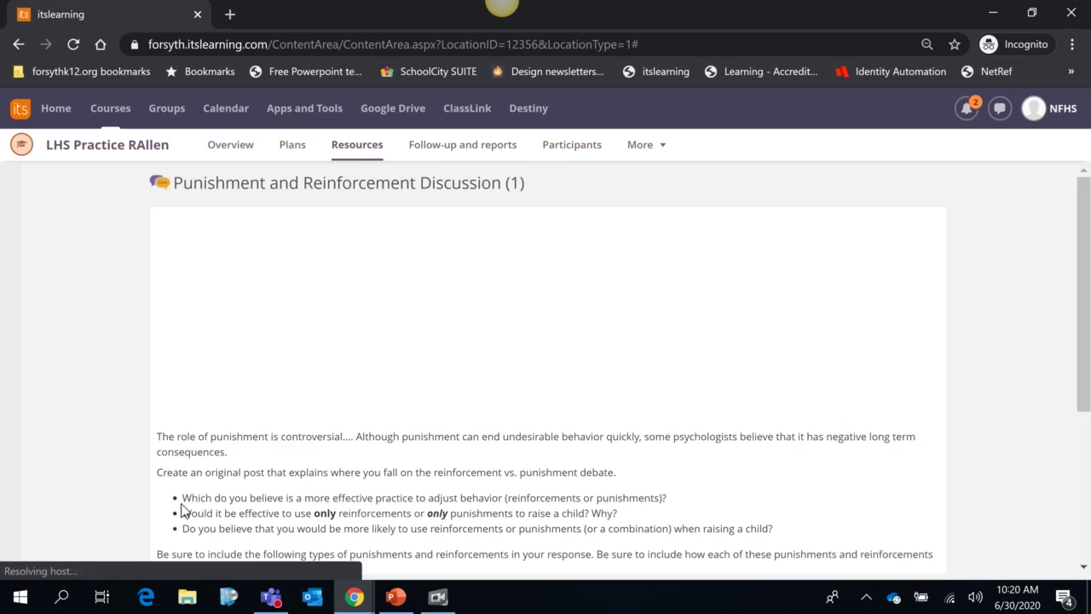
Open the Post 1 thread from the discussion's thread list and post a response reading "reply".
scroll(354, 448, down, 3)
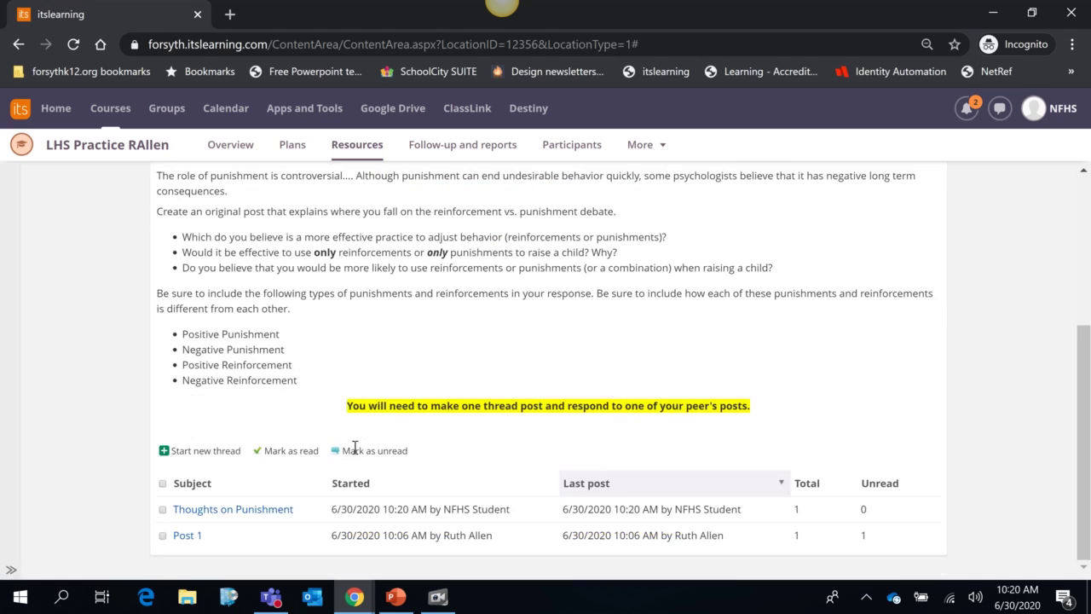
click(187, 536)
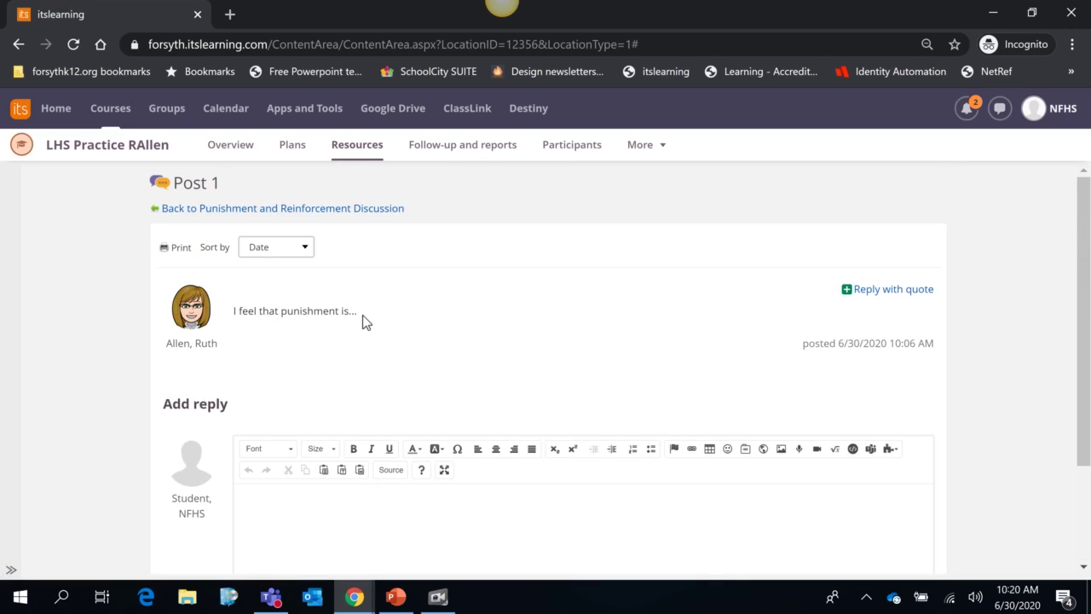
click(446, 509)
text(reply)
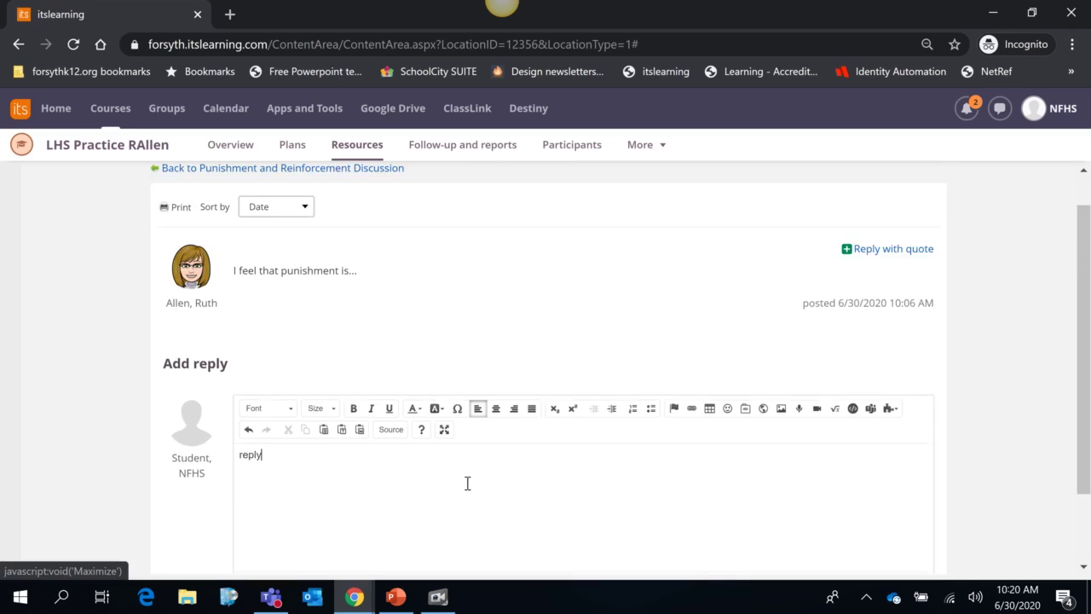
scroll(467, 484, down, 1)
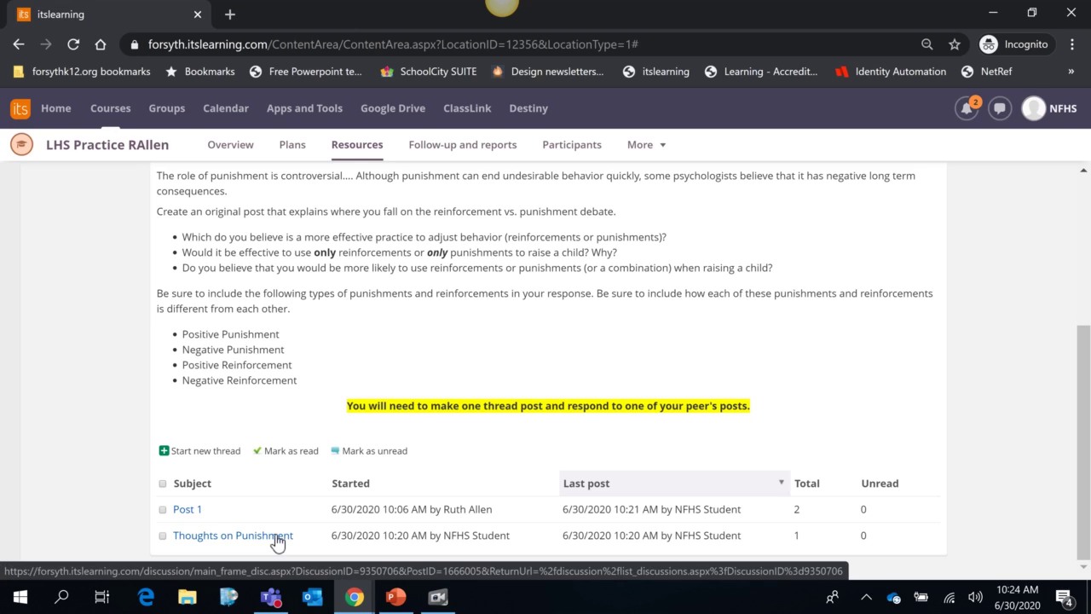
Edit the Thoughts on Punishment post so its text reads "reponse 2", and save the change.
click(276, 537)
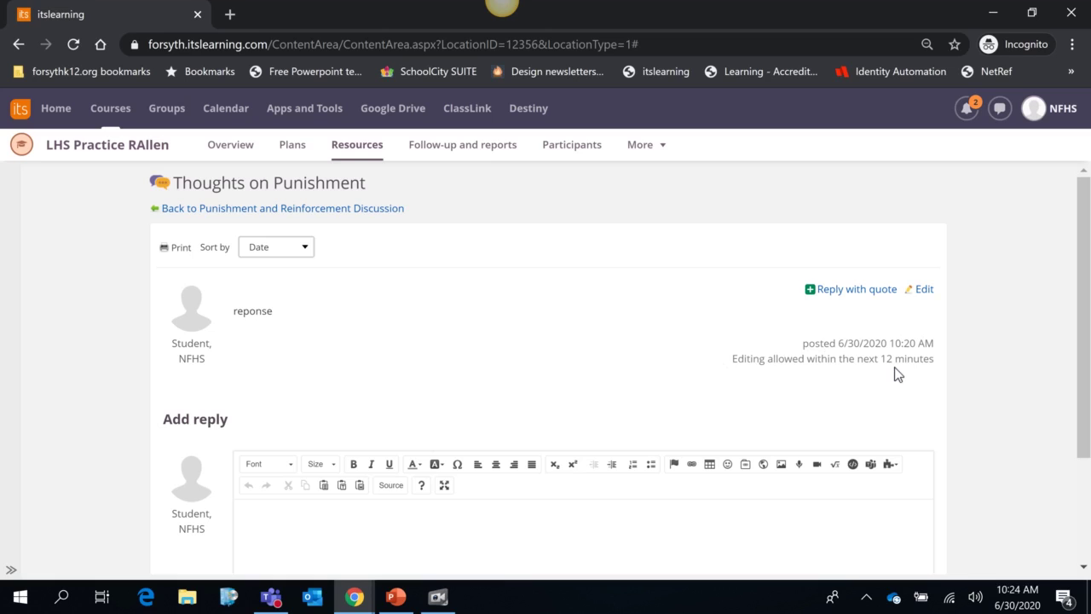
click(925, 290)
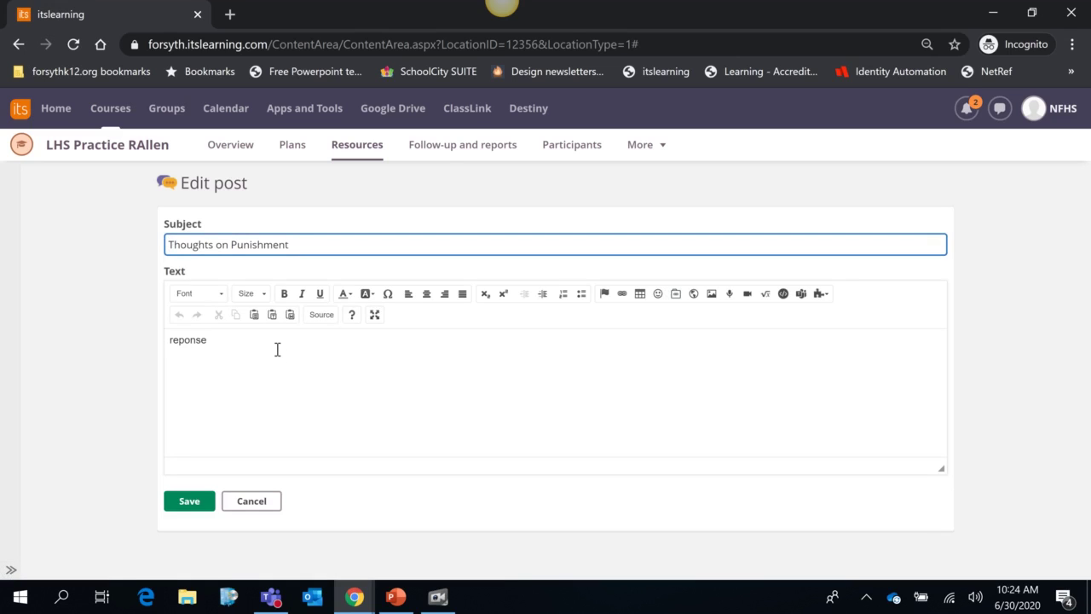
click(278, 349)
text(2)
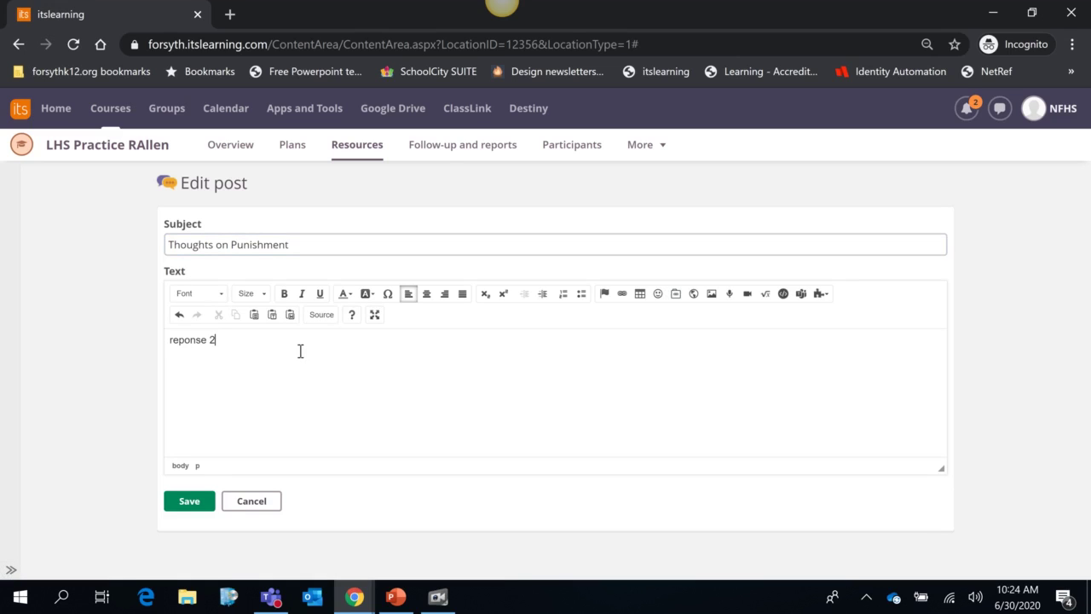
click(208, 503)
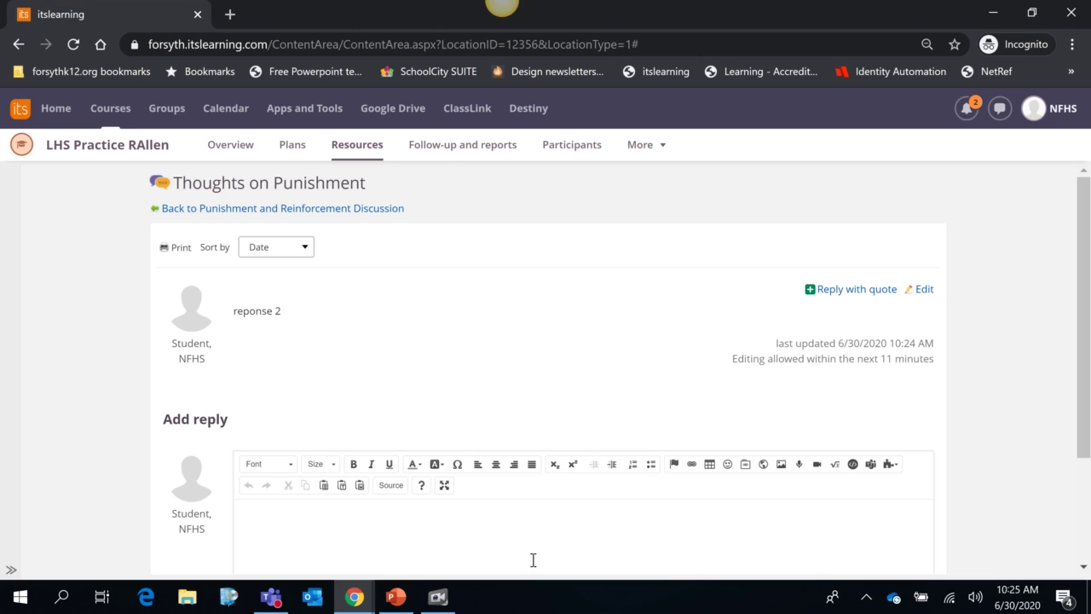
Switch to the teacher's itslearning window in Chrome and select the Post 1 thread in the discussion's thread list.
click(358, 595)
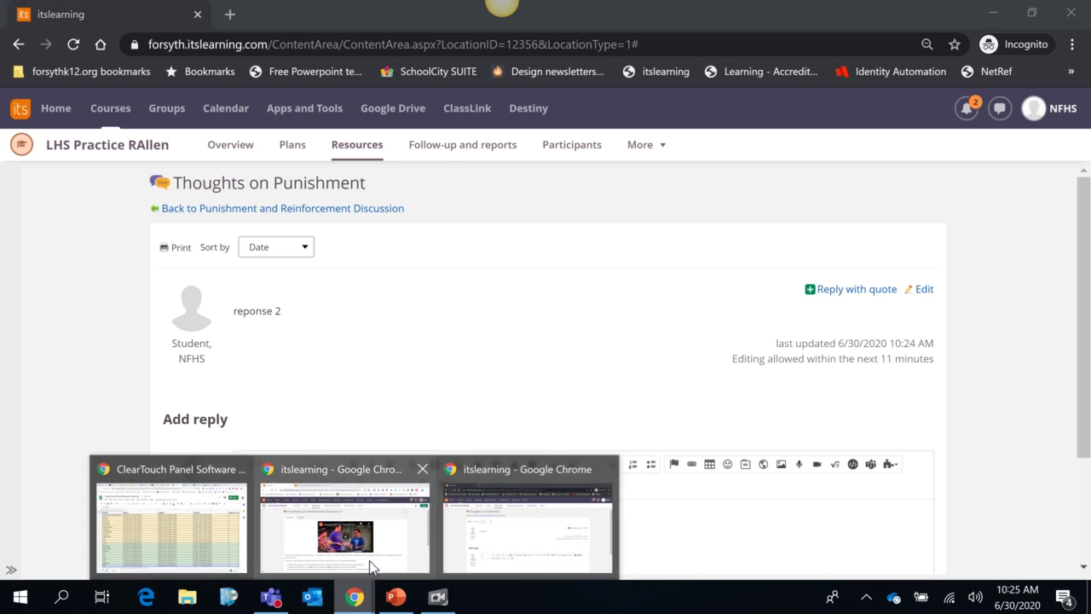
click(372, 567)
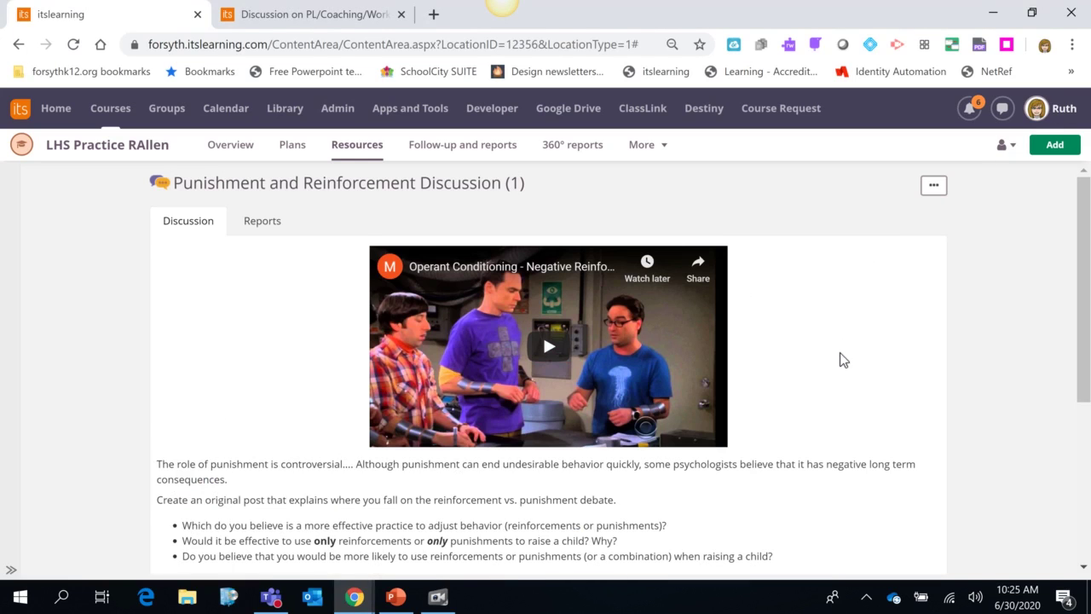
scroll(840, 360, down, 2)
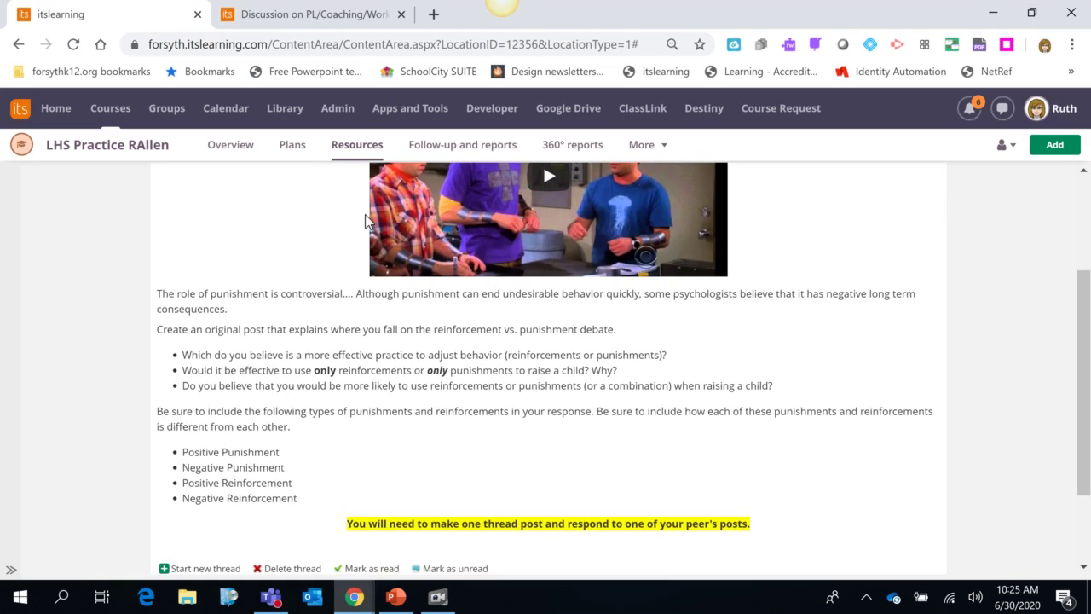
scroll(363, 226, down, 1)
scroll(359, 223, down, 1)
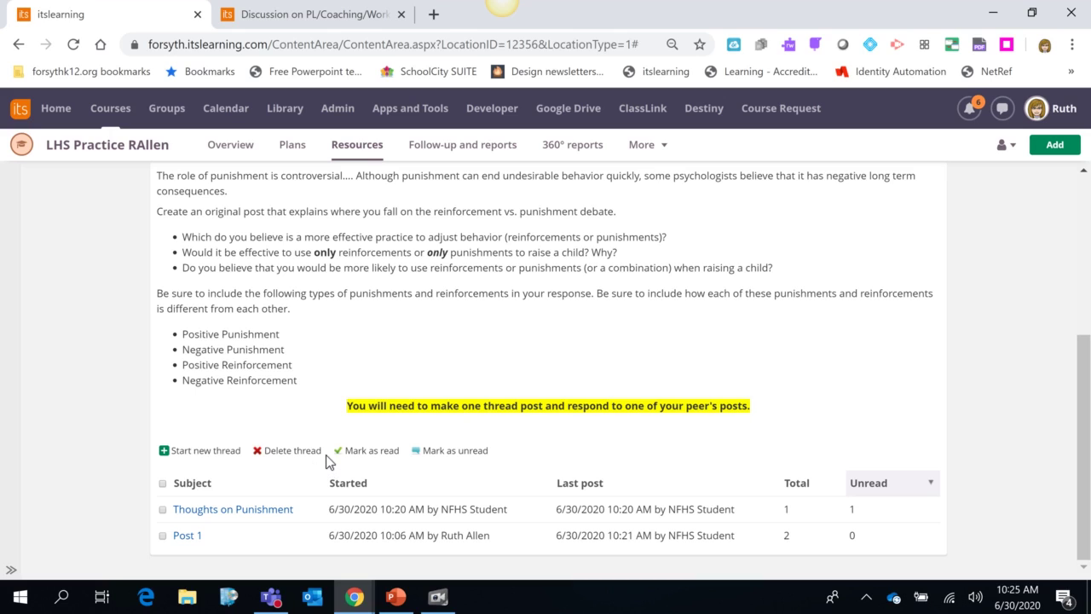
click(162, 535)
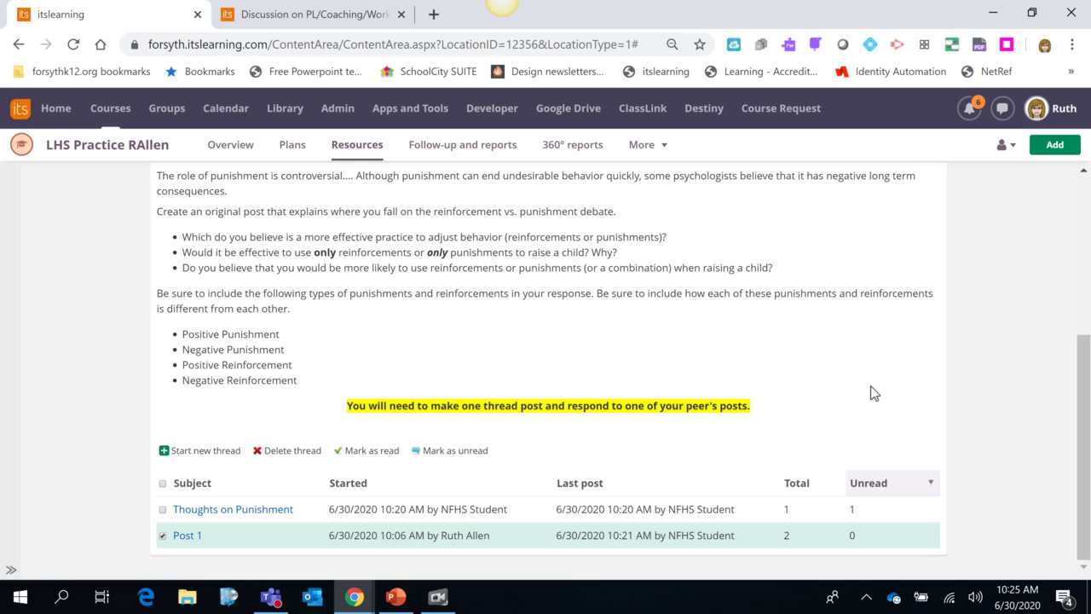
scroll(872, 393, up, 3)
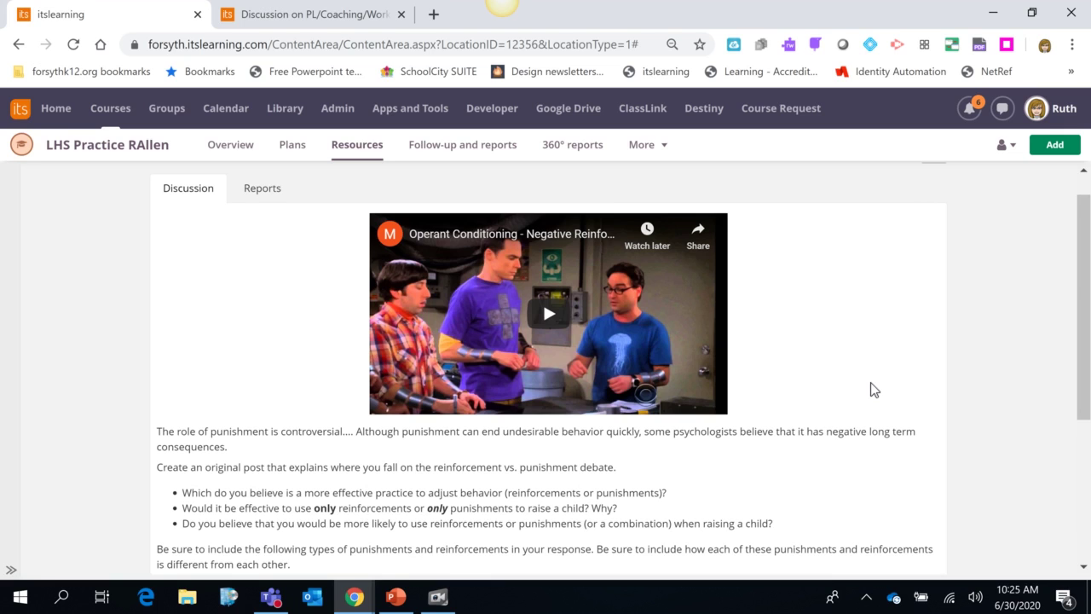
scroll(873, 389, down, 2)
scroll(876, 389, down, 1)
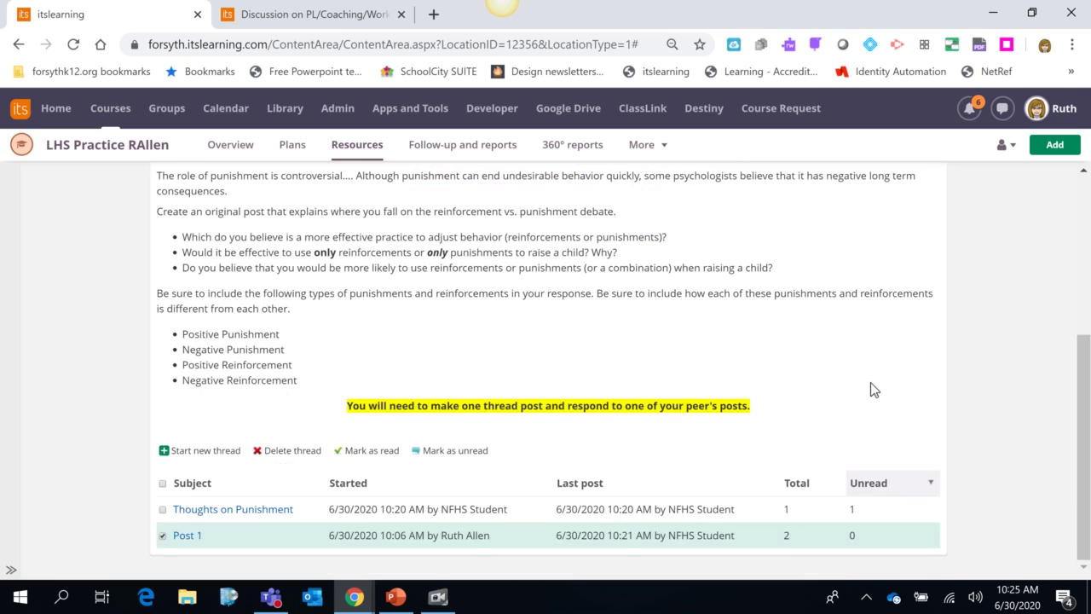
scroll(874, 390, up, 1)
scroll(874, 390, down, 1)
Add a new Discussion activity to the Did You Know? Video Series folder in the course resources.
scroll(873, 388, up, 4)
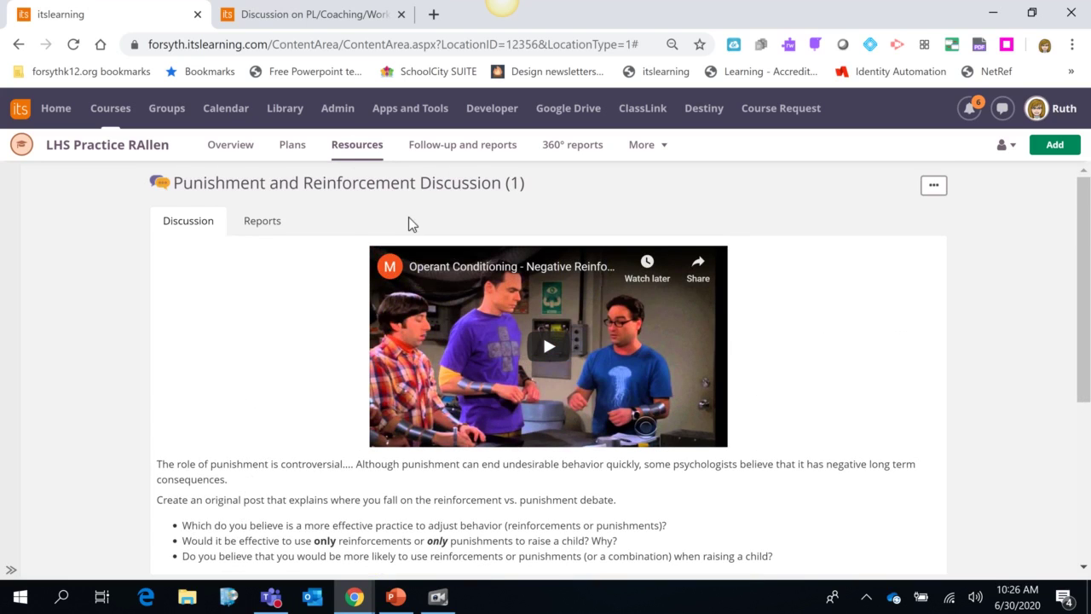
click(354, 150)
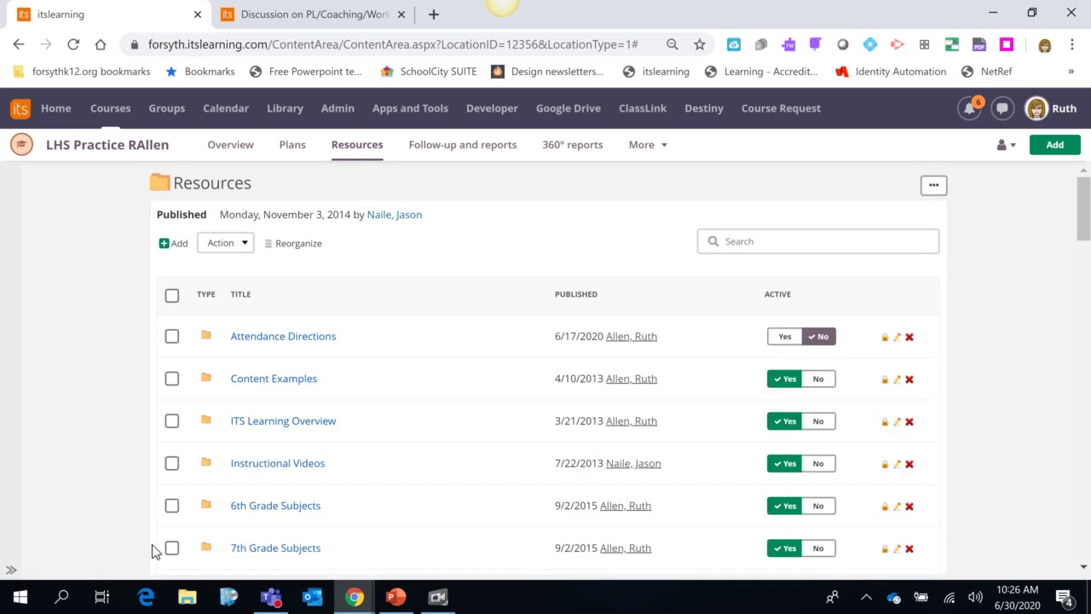
click(11, 569)
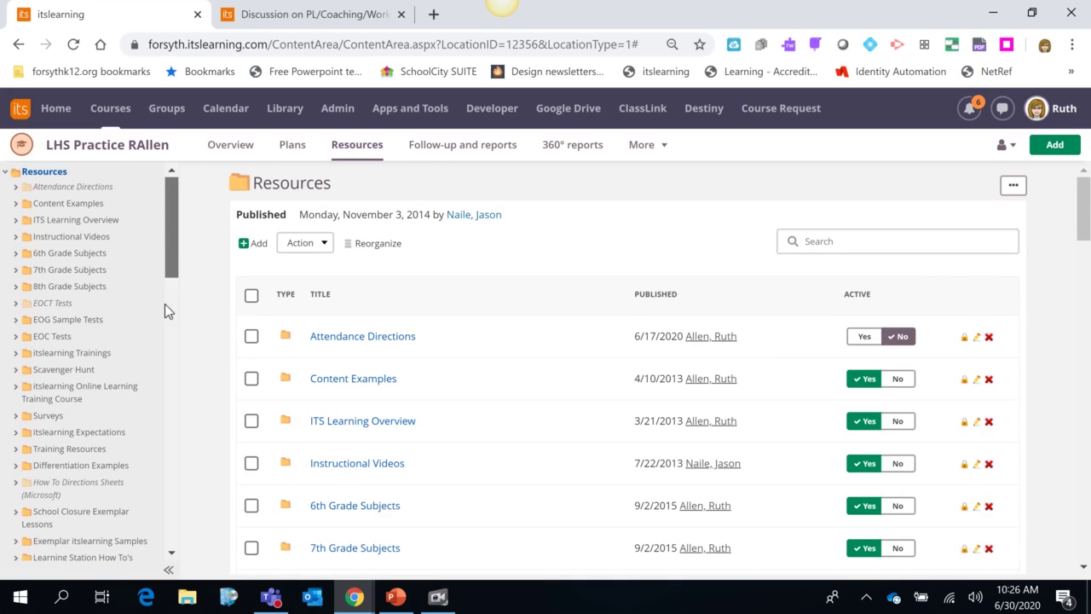
scroll(128, 384, down, 15)
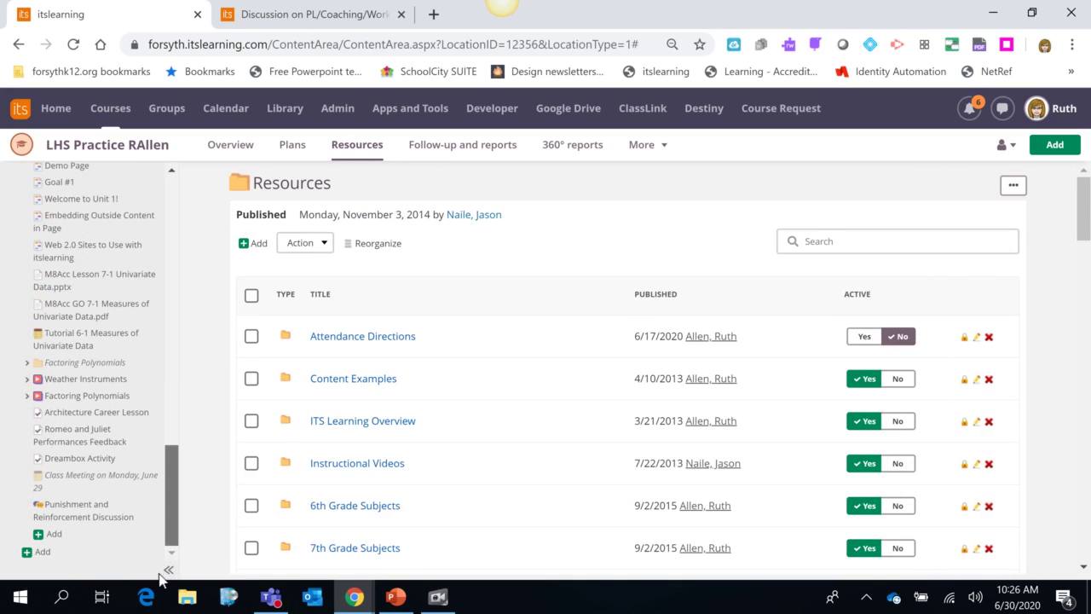
click(55, 535)
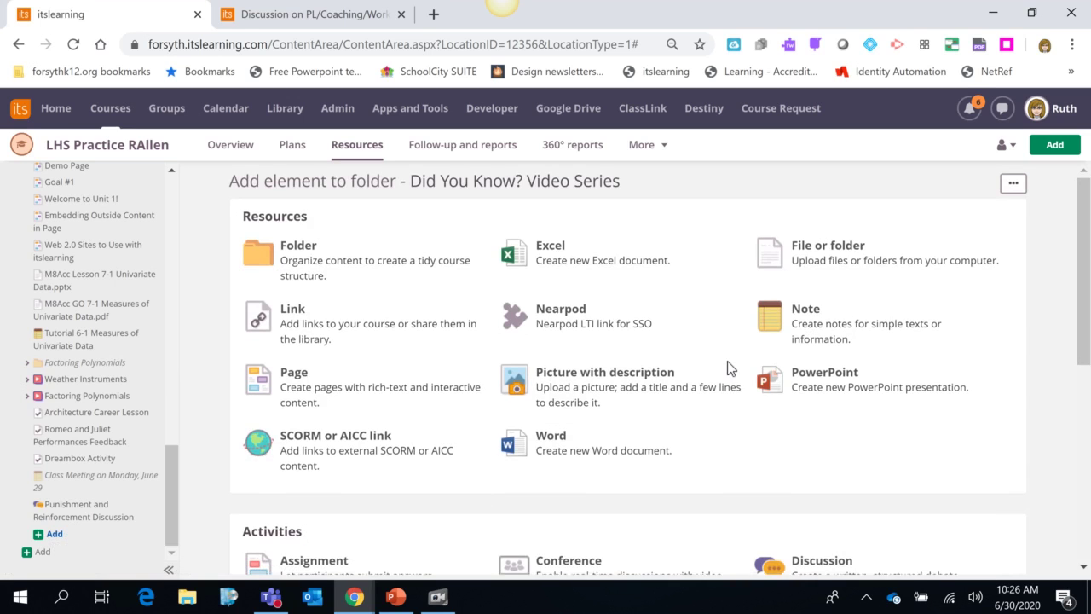
scroll(729, 366, down, 2)
scroll(729, 367, down, 3)
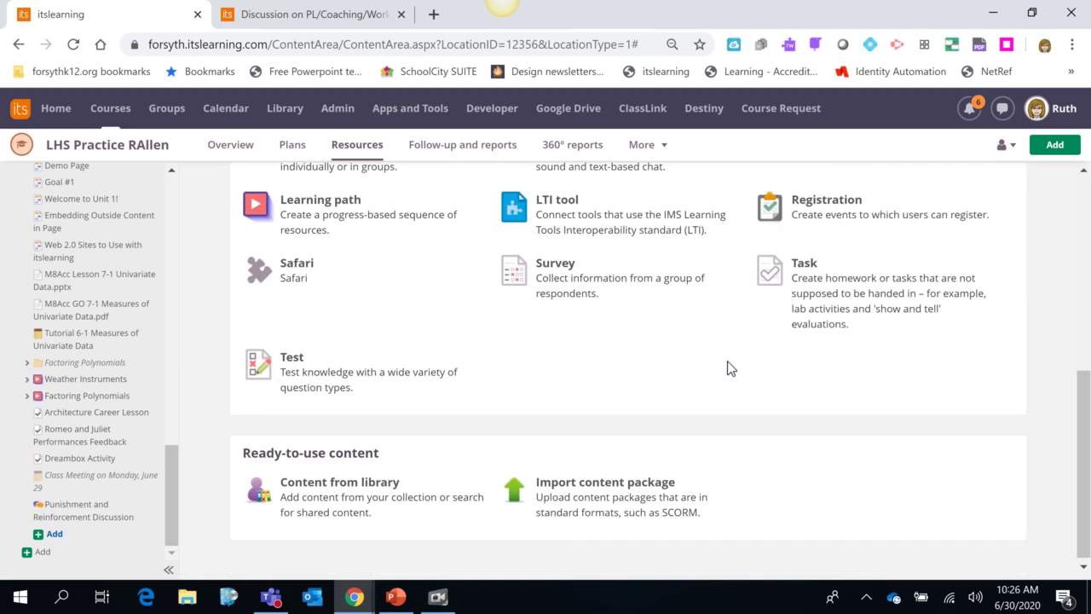
scroll(729, 368, up, 1)
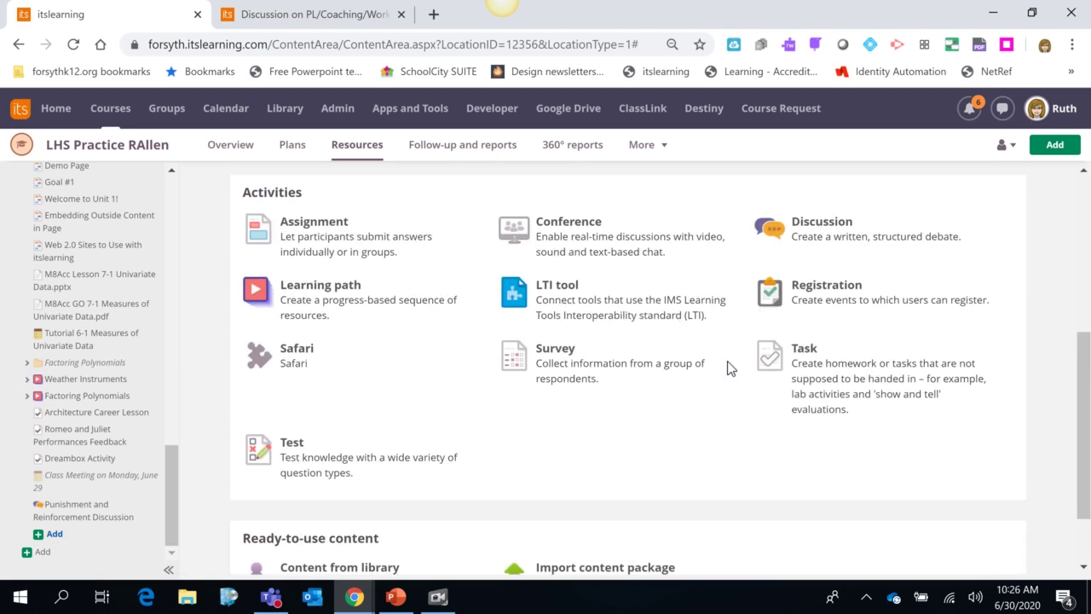
click(823, 226)
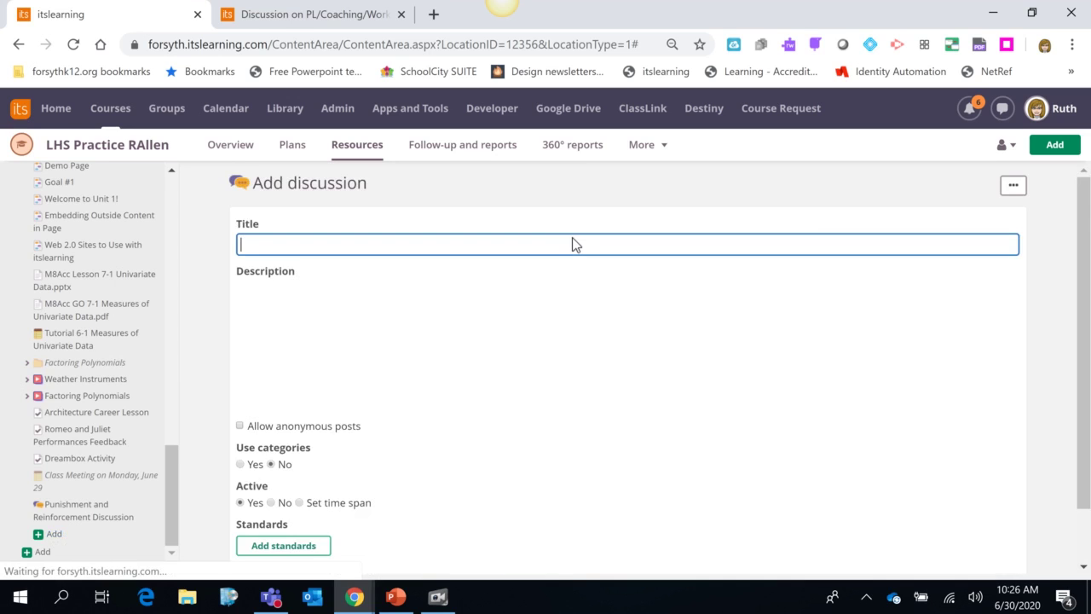
Title the new discussion "Sample Discussion" and place the text cursor in its empty description.
text(S)
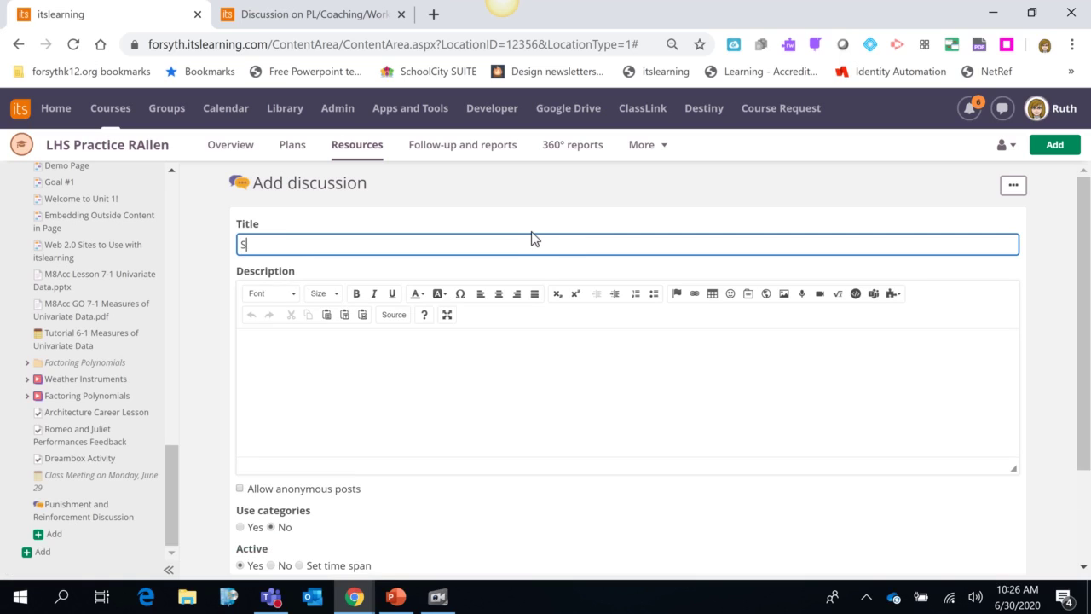
text(ample Discussion)
click(342, 344)
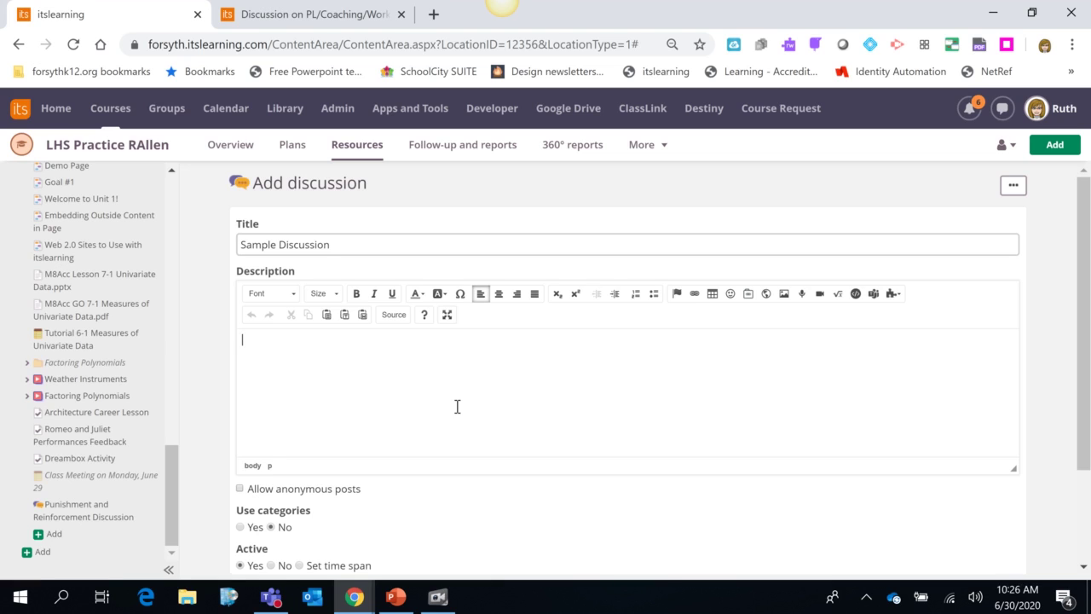
Make the discussion active by a set time span, keeping Activate at Now and Deactivate at Never, and save it.
scroll(455, 408, down, 1)
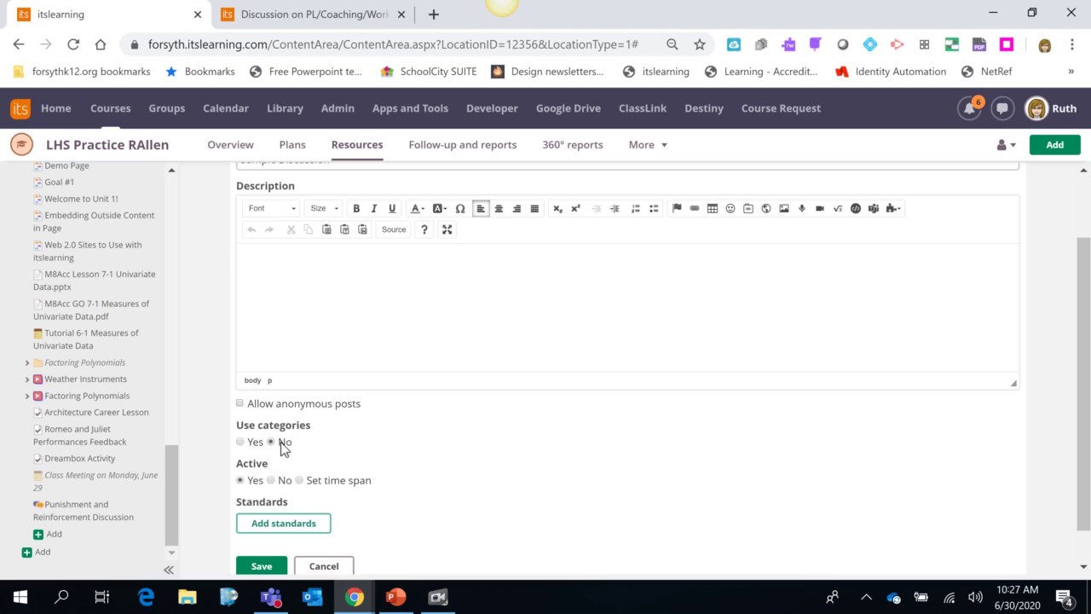
scroll(281, 444, down, 1)
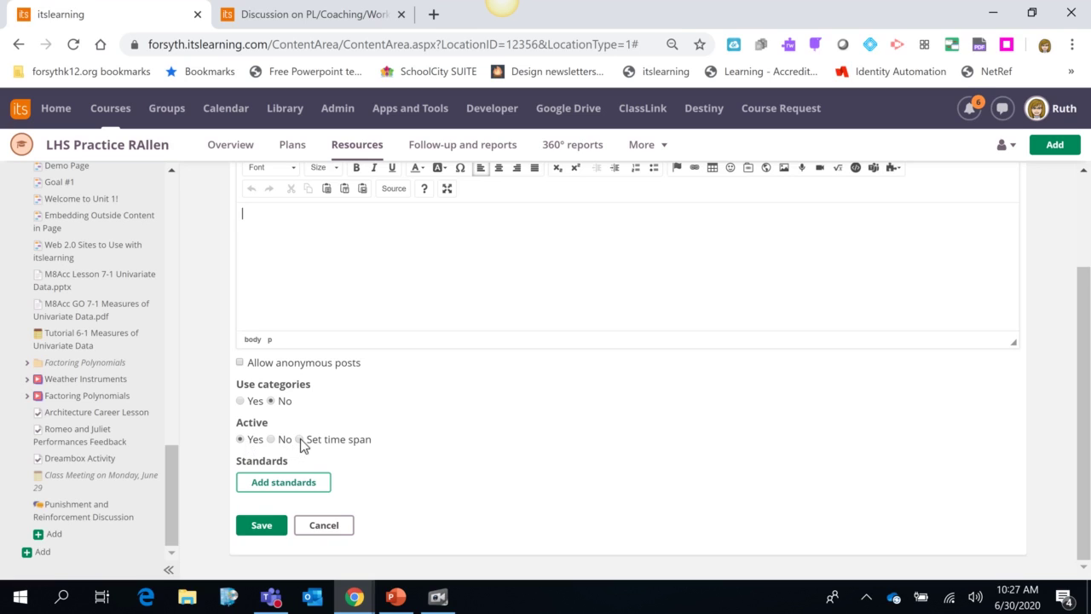
click(299, 440)
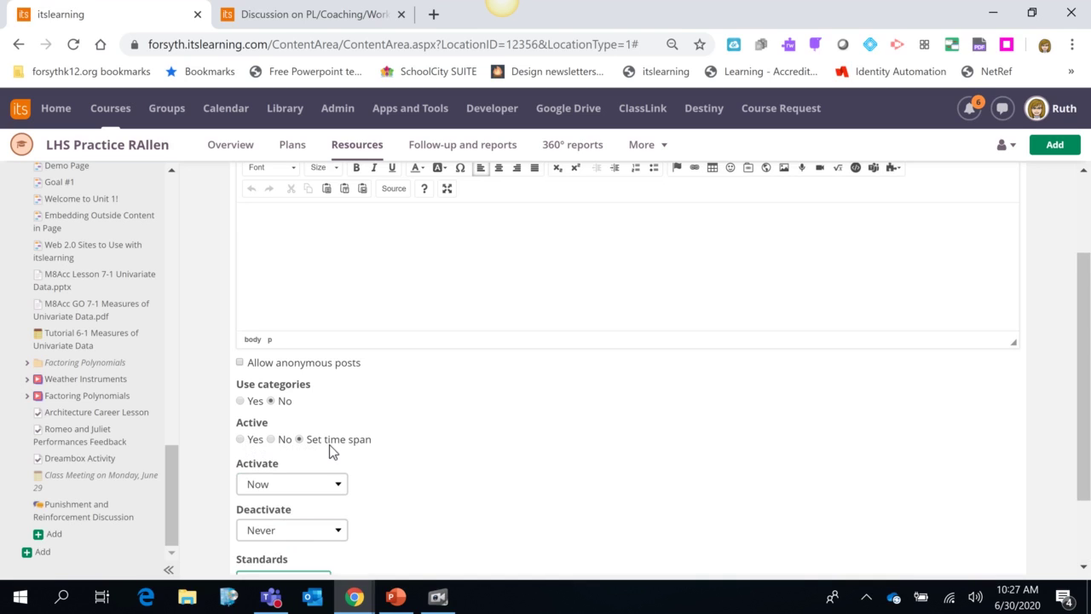
scroll(338, 452, down, 1)
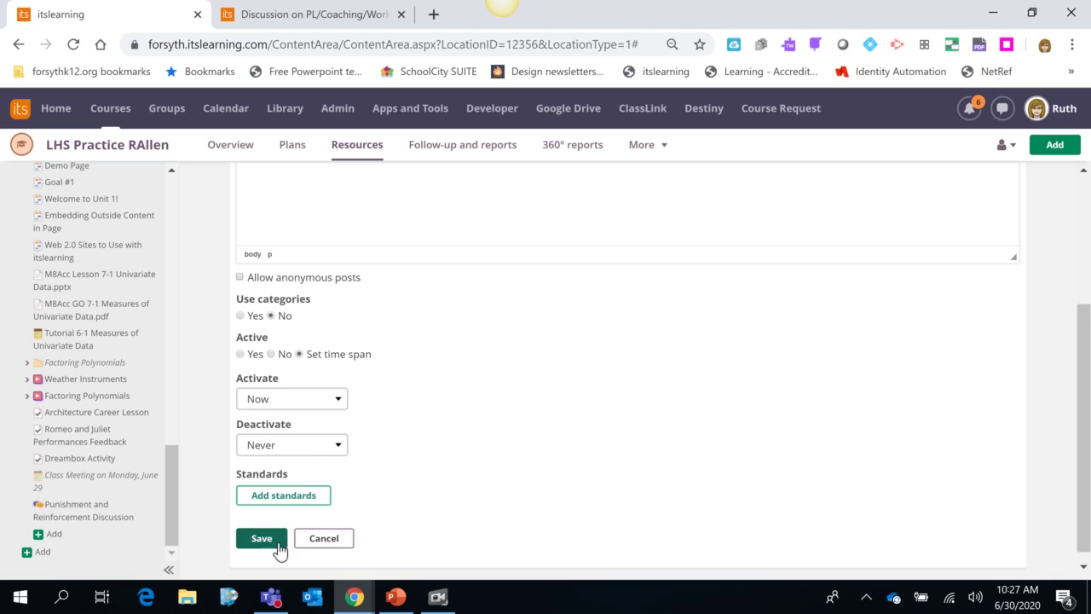
click(261, 539)
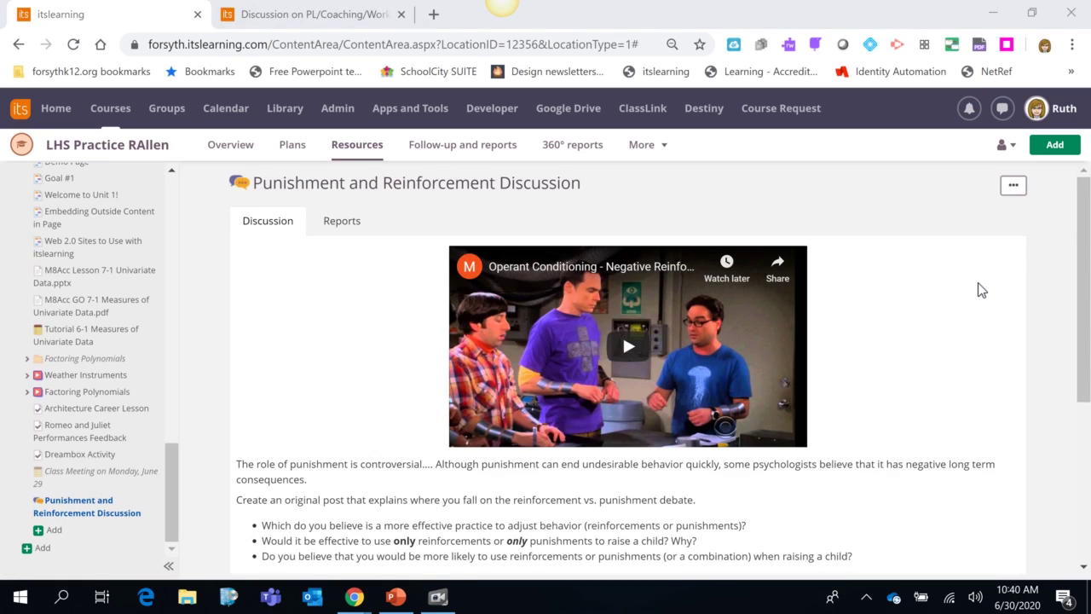
Review the Punishment and Reinforcement Discussion's instructions and thread list, and read the posts in the Post 1 thread.
scroll(981, 290, down, 2)
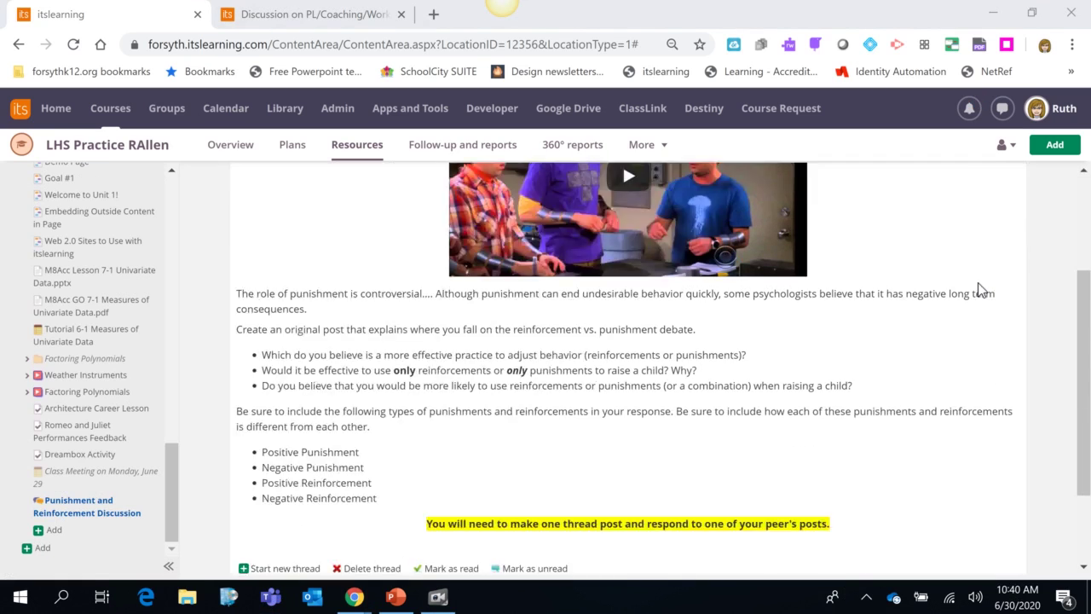
scroll(980, 290, down, 2)
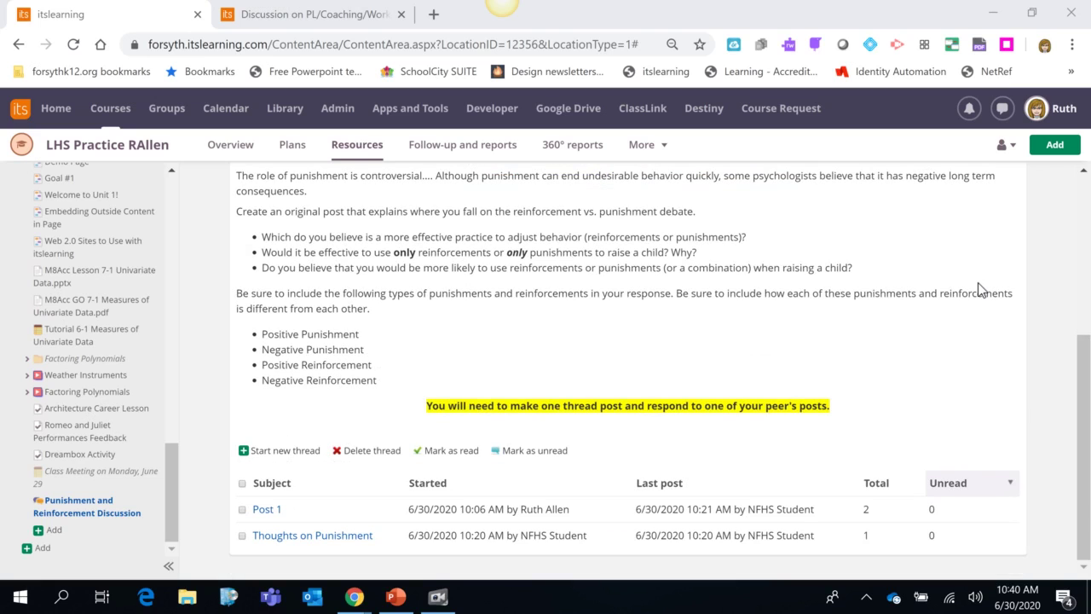
click(265, 511)
scroll(592, 422, down, 1)
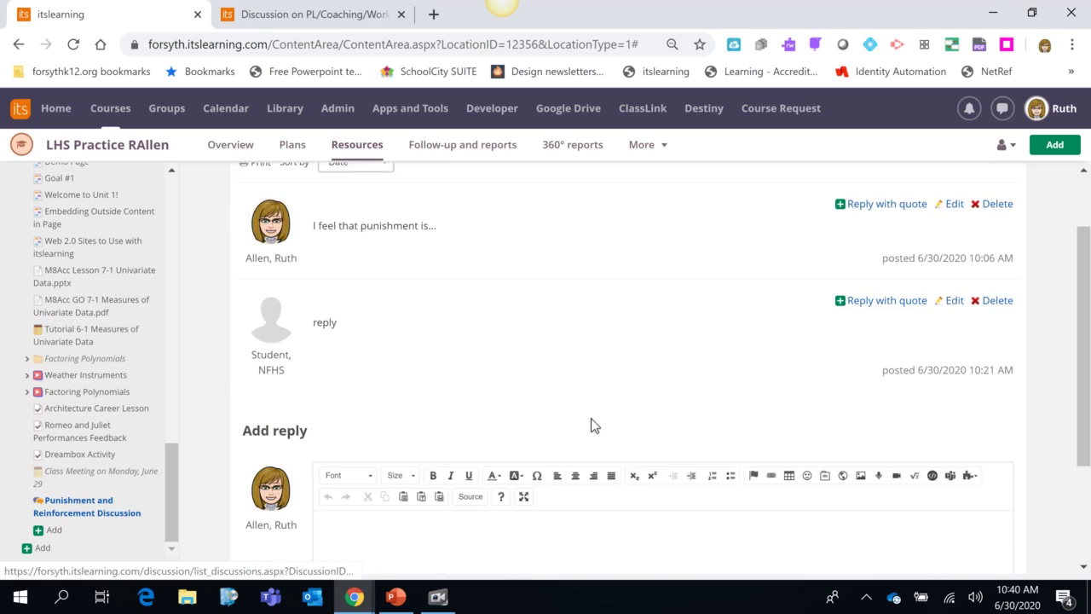
scroll(566, 404, up, 1)
click(312, 211)
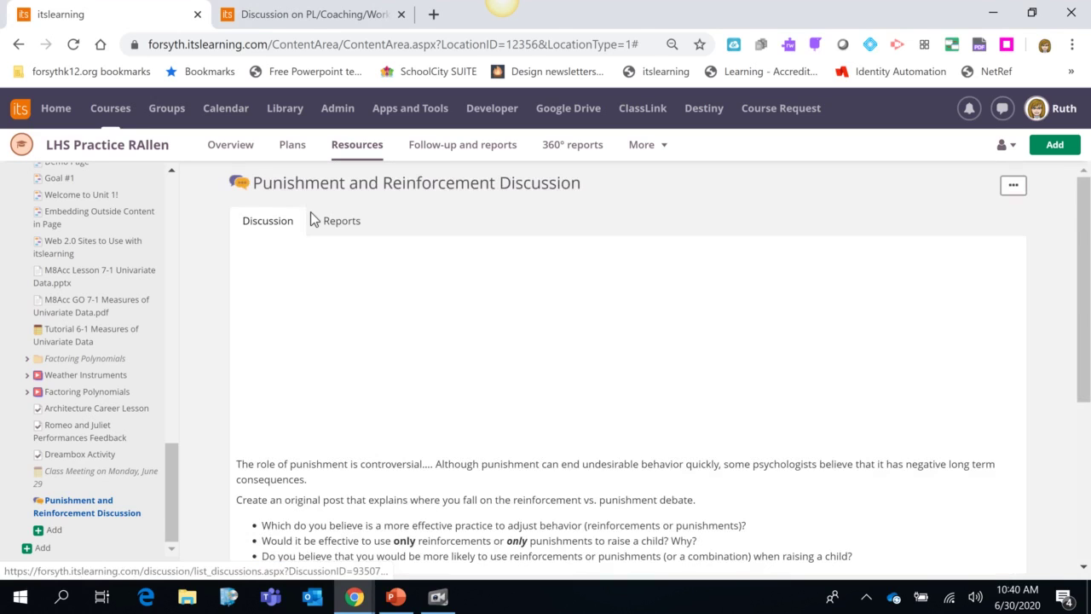
scroll(399, 397, down, 4)
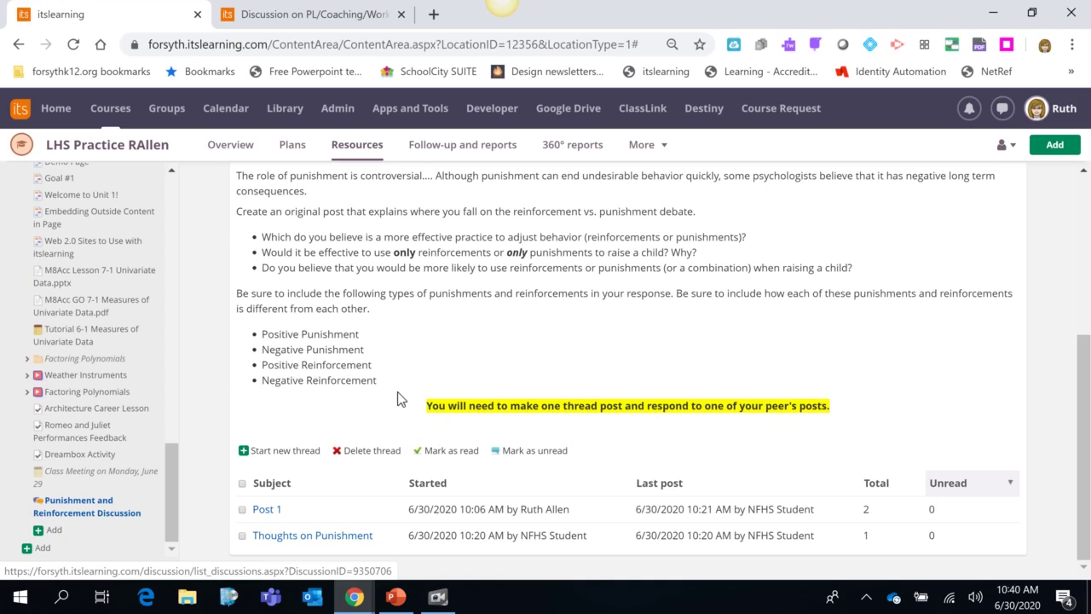
Open the discussion's reports and show the individual contributions of the NFHS student account.
scroll(397, 399, up, 4)
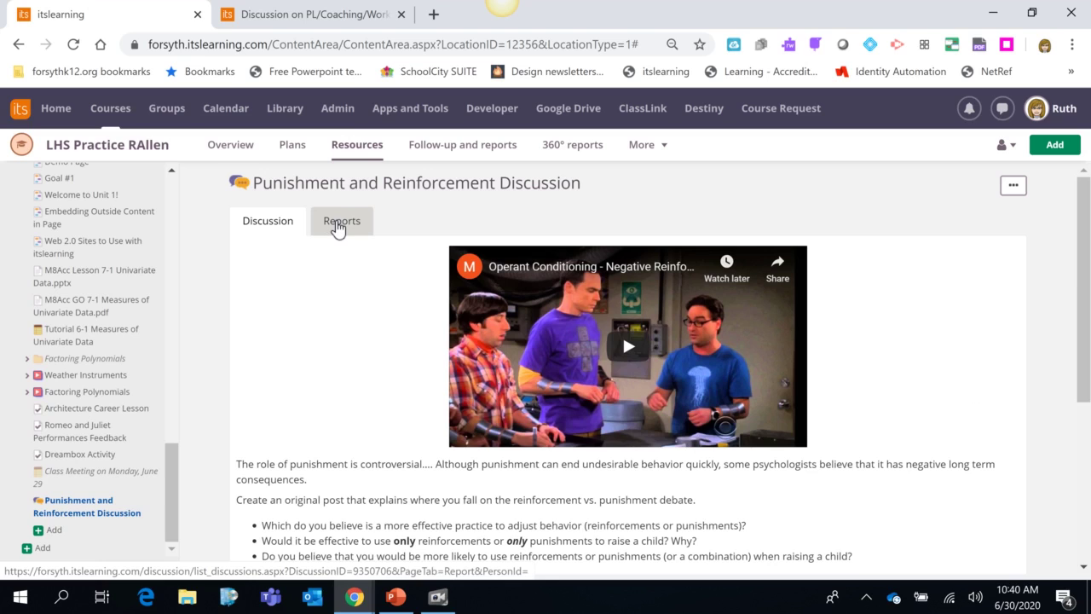
click(338, 227)
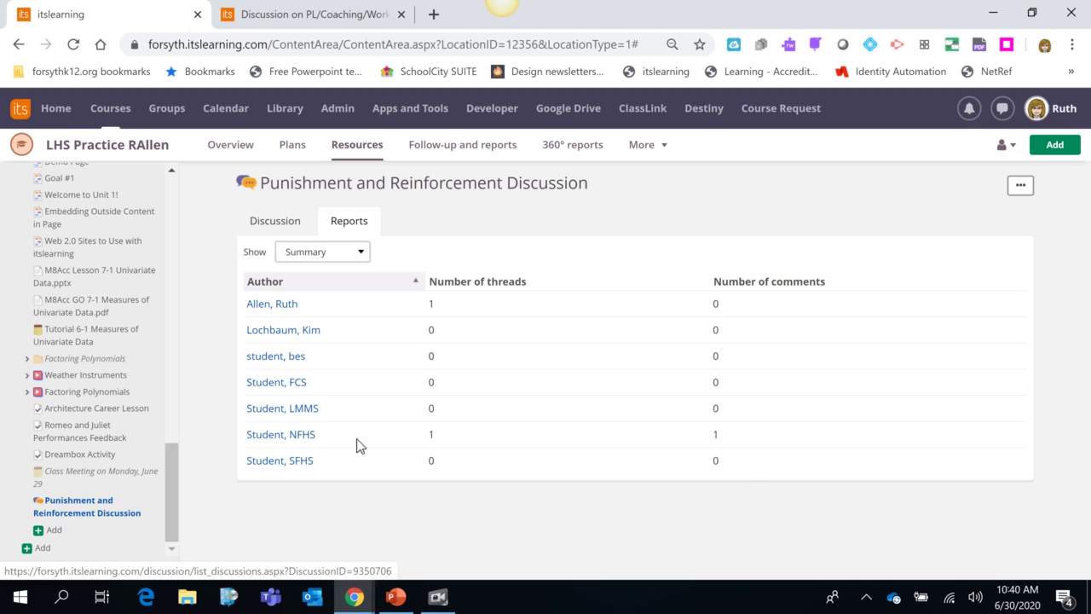
click(301, 436)
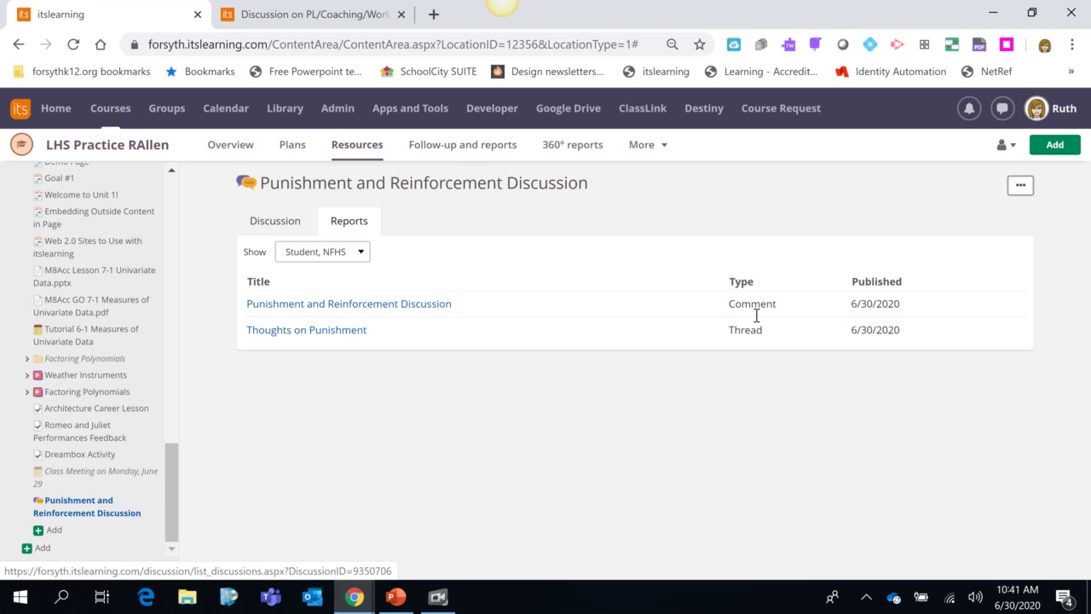
View the student's comment from the report, return to the summary report and look at its author filter options.
click(409, 307)
scroll(442, 419, down, 3)
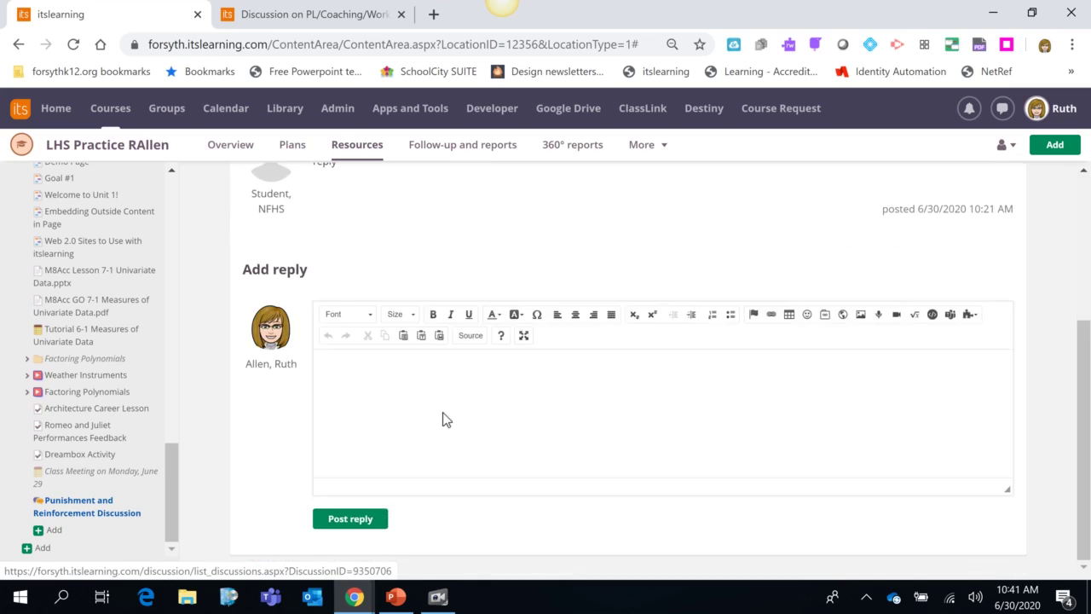
scroll(442, 418, up, 3)
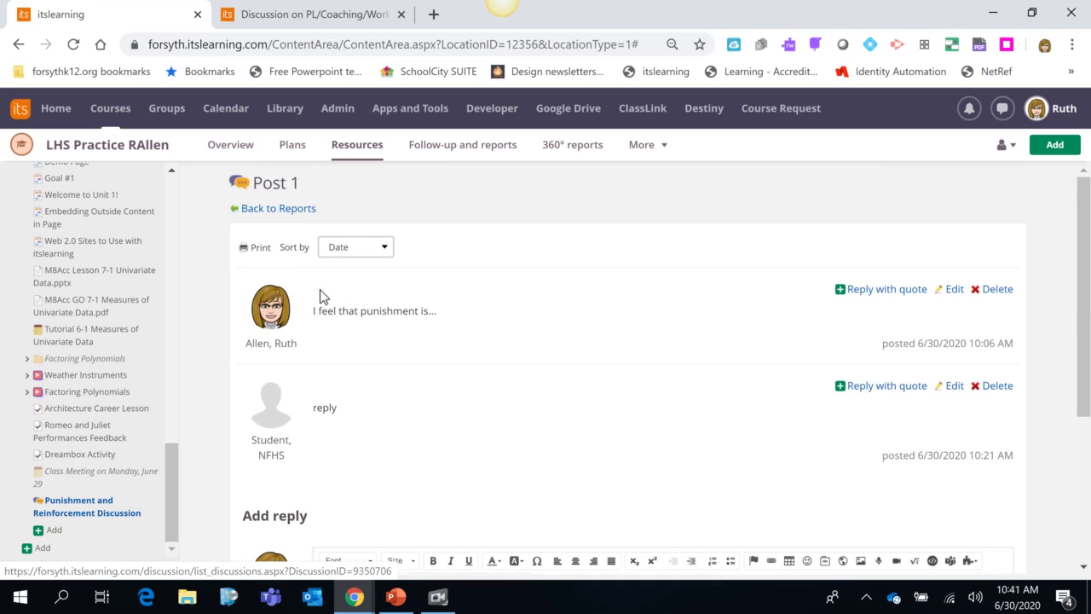
click(290, 210)
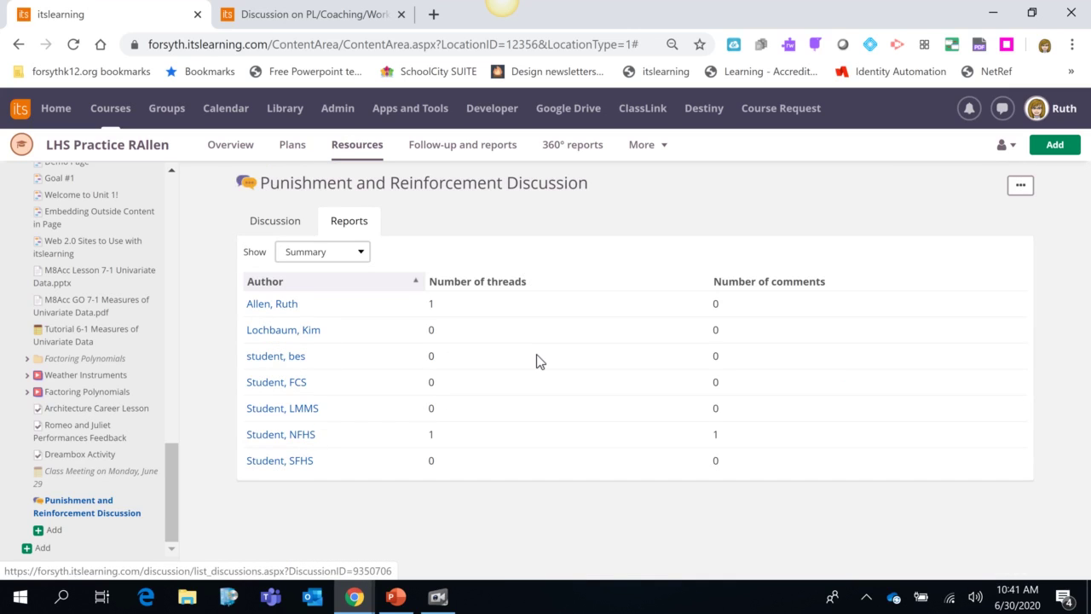
click(366, 256)
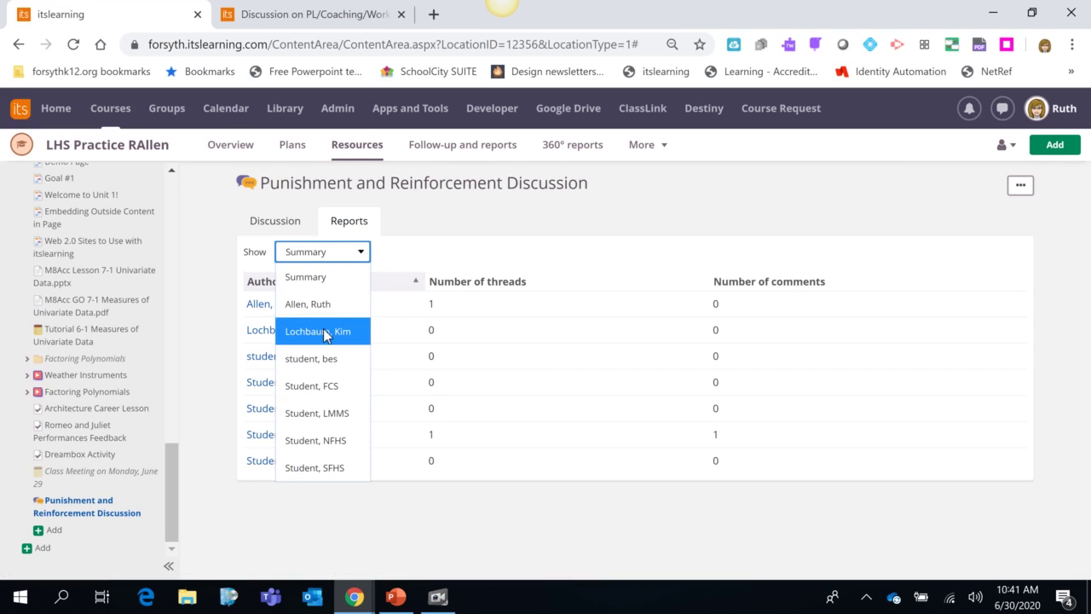
click(420, 219)
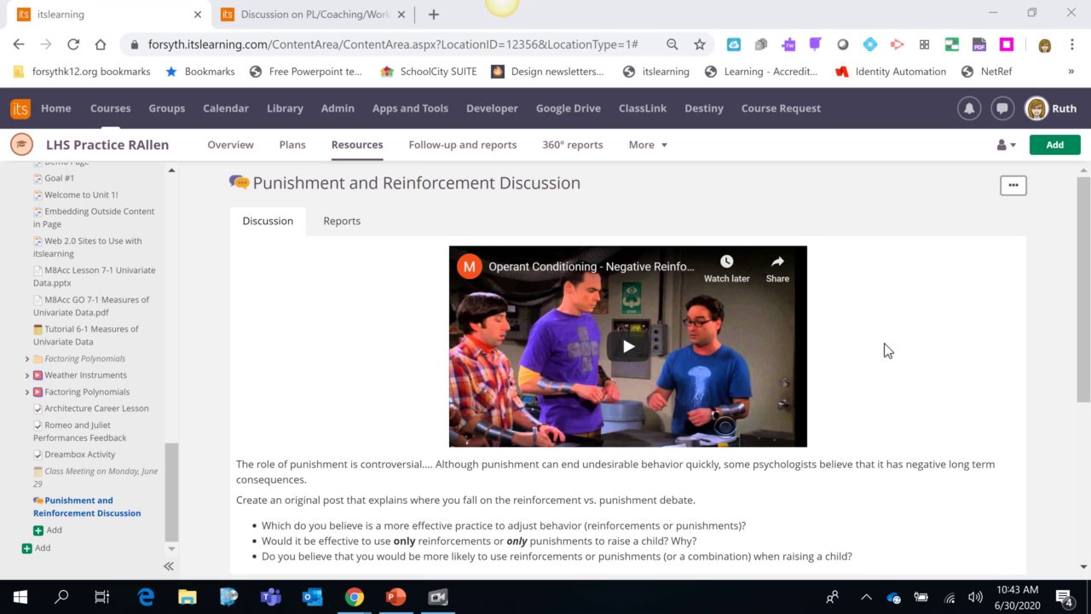
Copy the Punishment and Reinforcement Discussion to the Did You Know? Video Series folder of the same course, without submissions and results.
click(1014, 187)
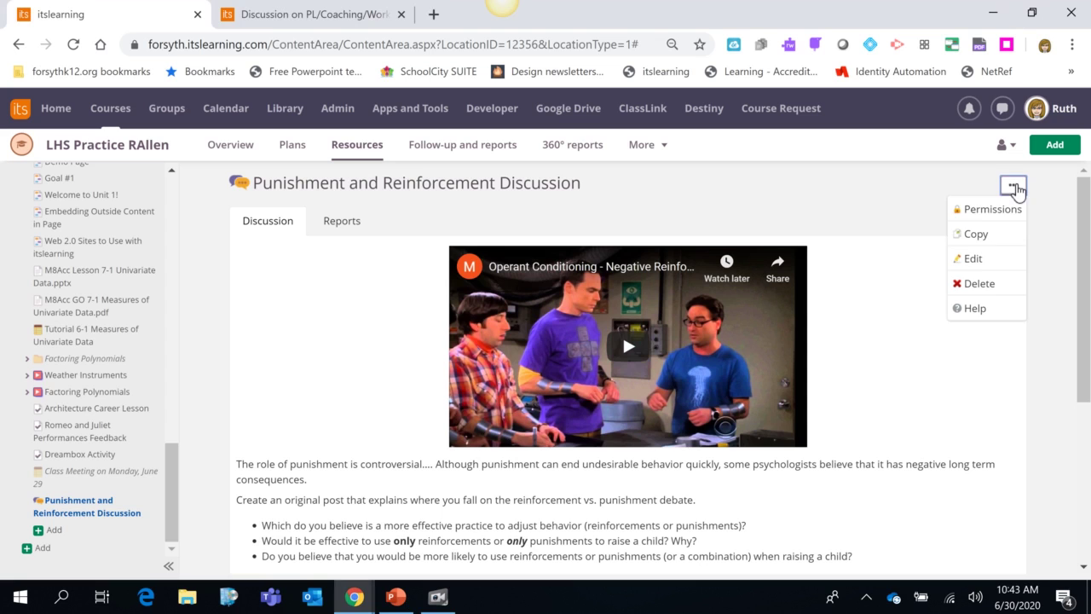
click(976, 234)
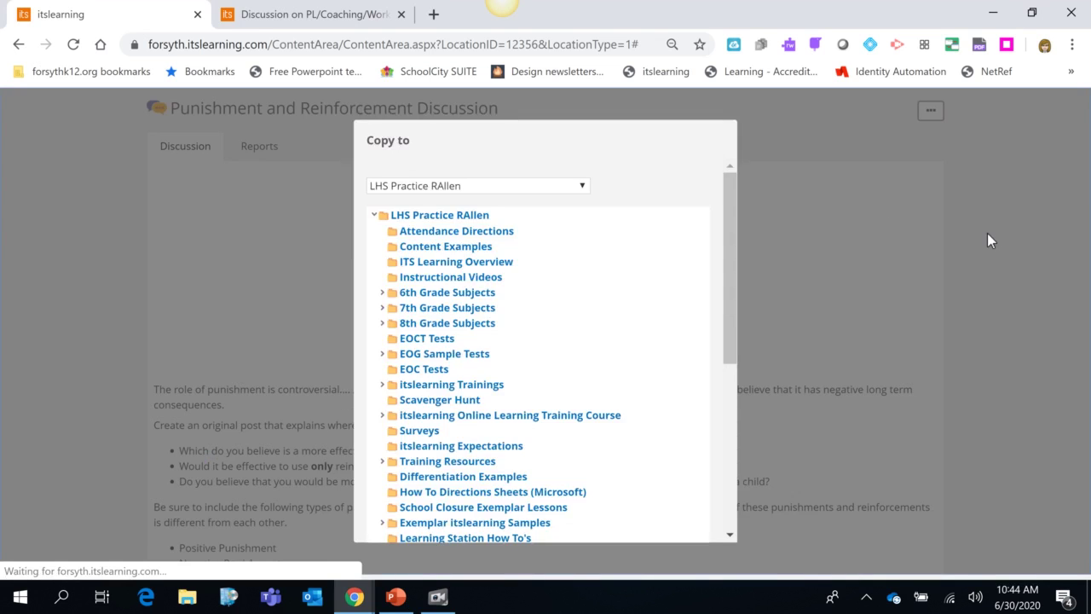
drag(725, 228, 681, 476)
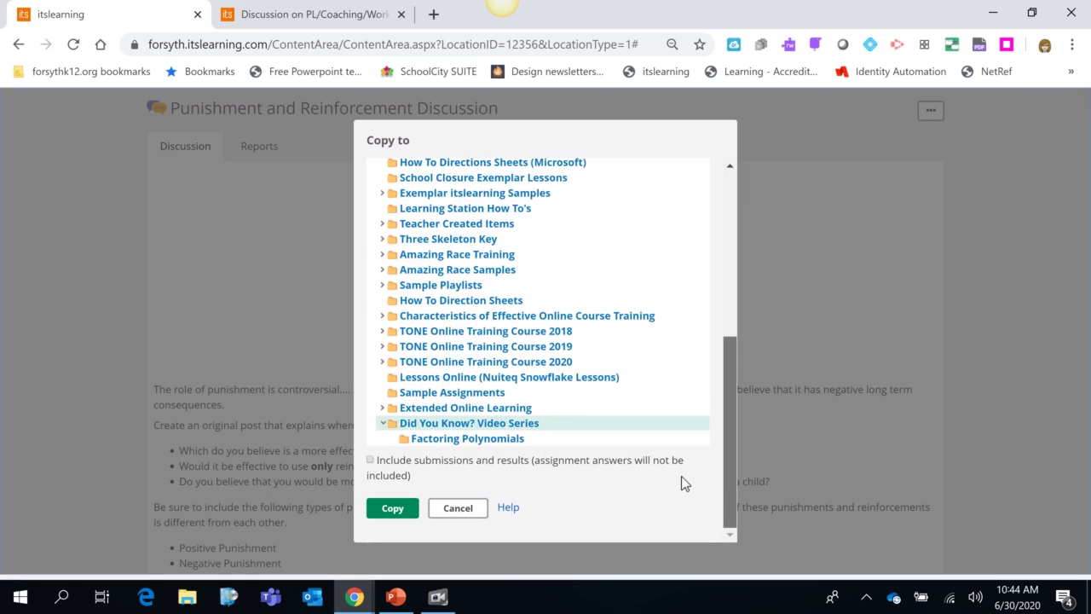
click(392, 508)
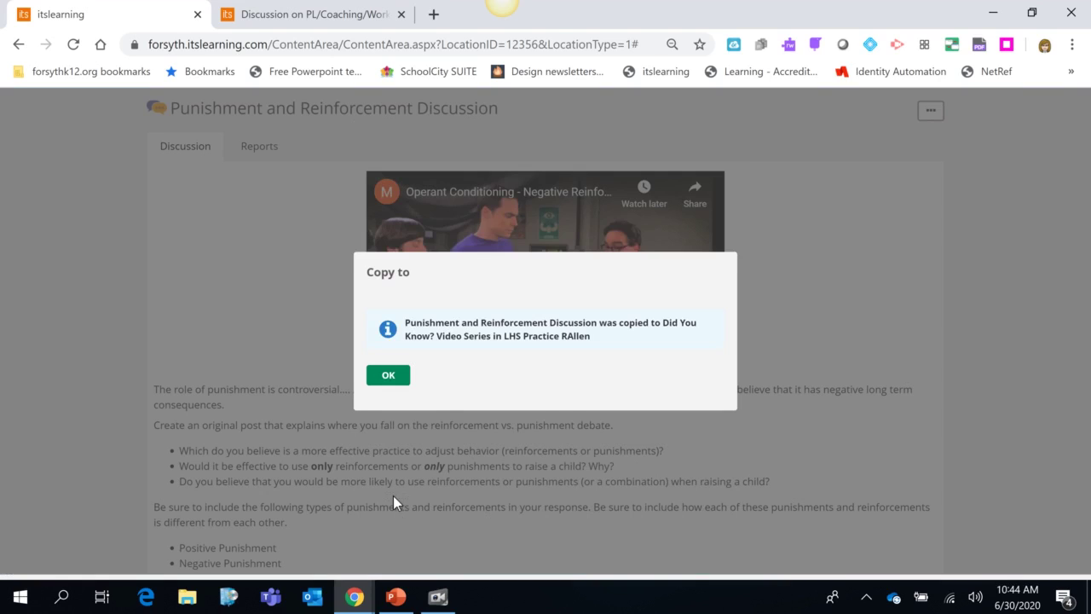
click(385, 373)
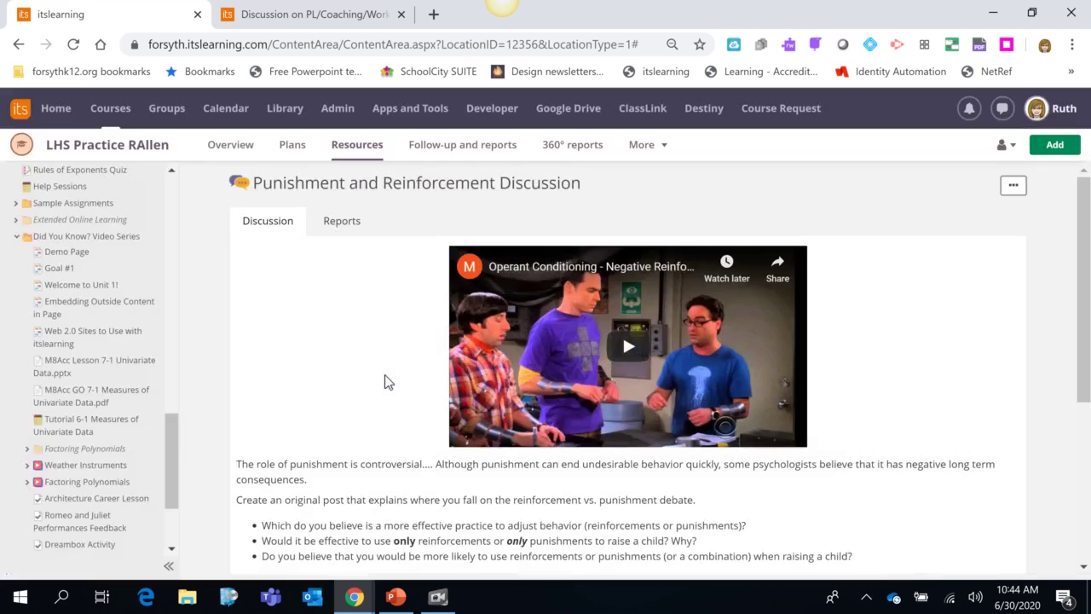
Rename the copied discussion to "Punishment and Reinforcement Discussion--2nd per" and save the change.
scroll(173, 457, down, 2)
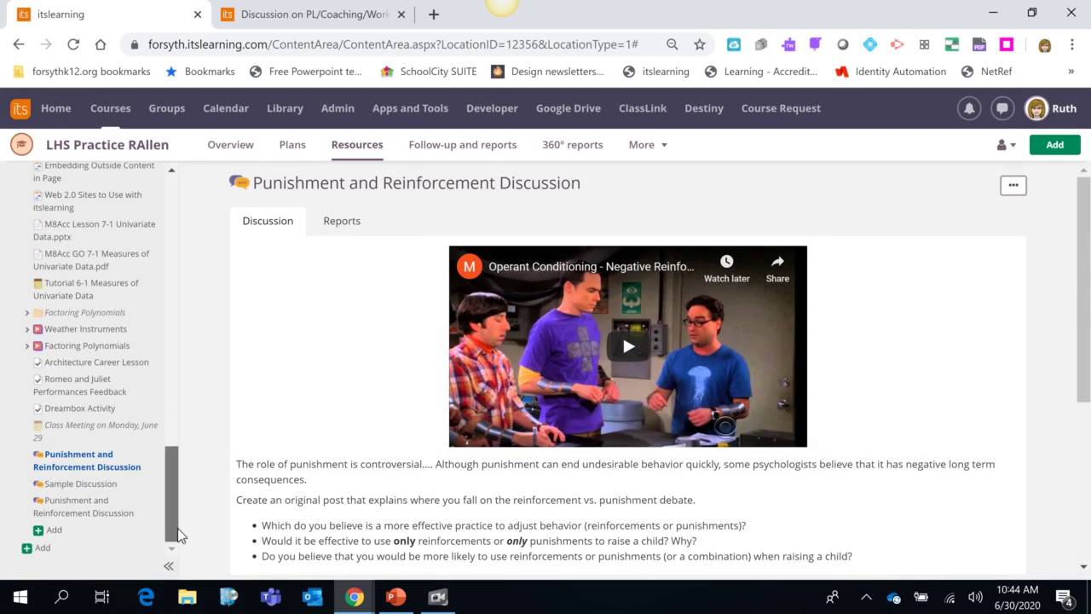
click(117, 505)
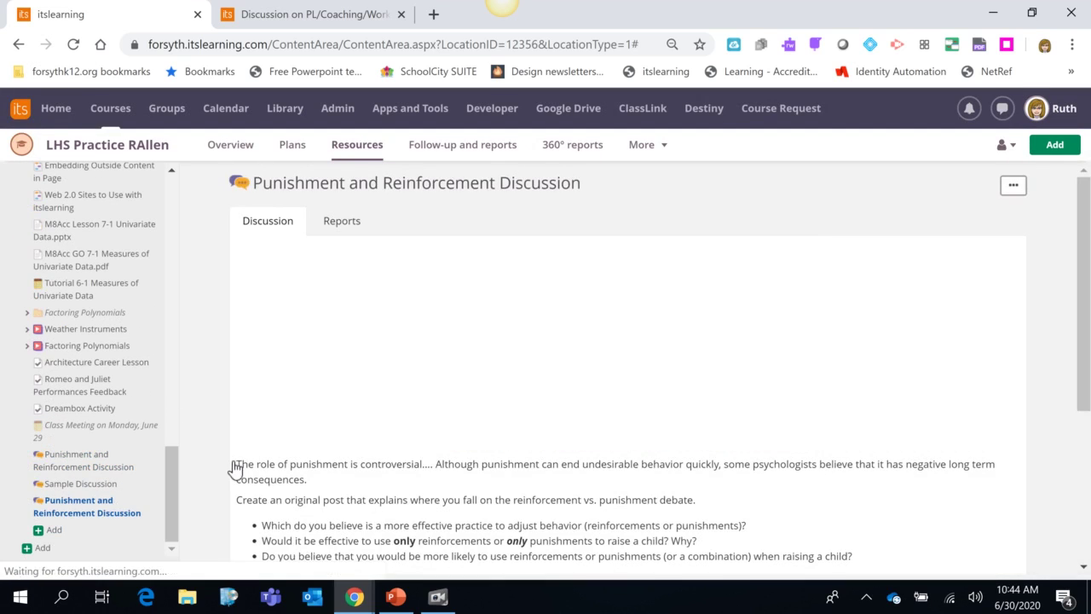
click(1013, 187)
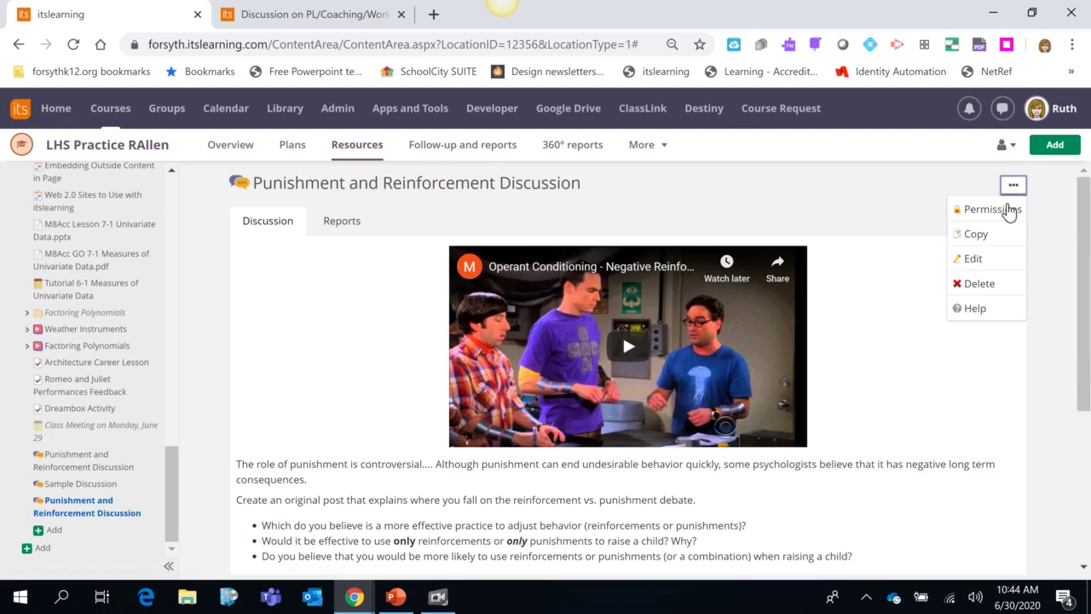
click(974, 258)
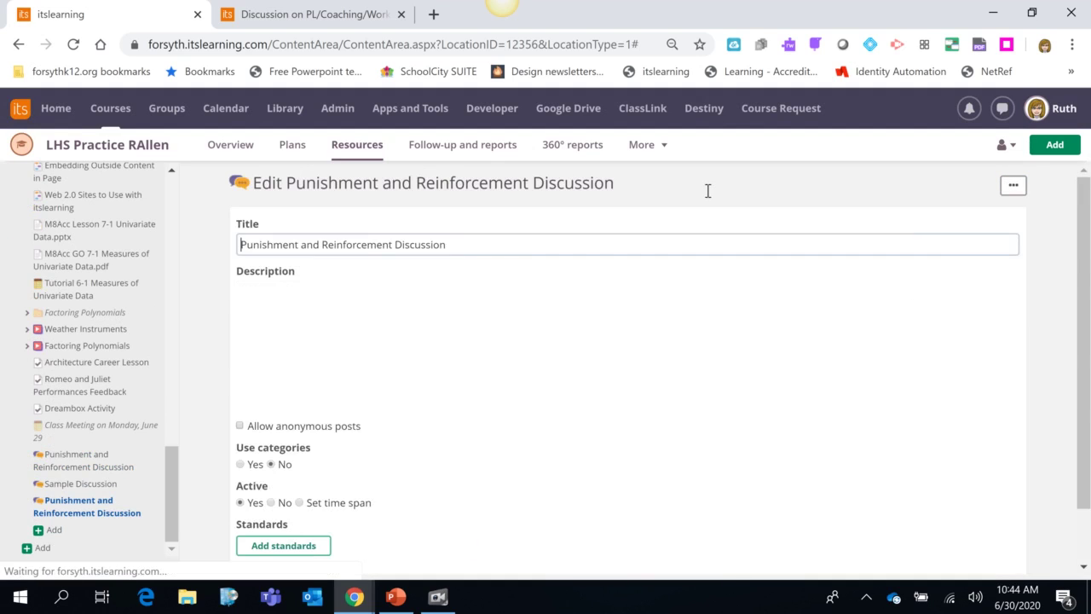
click(510, 247)
text(-)
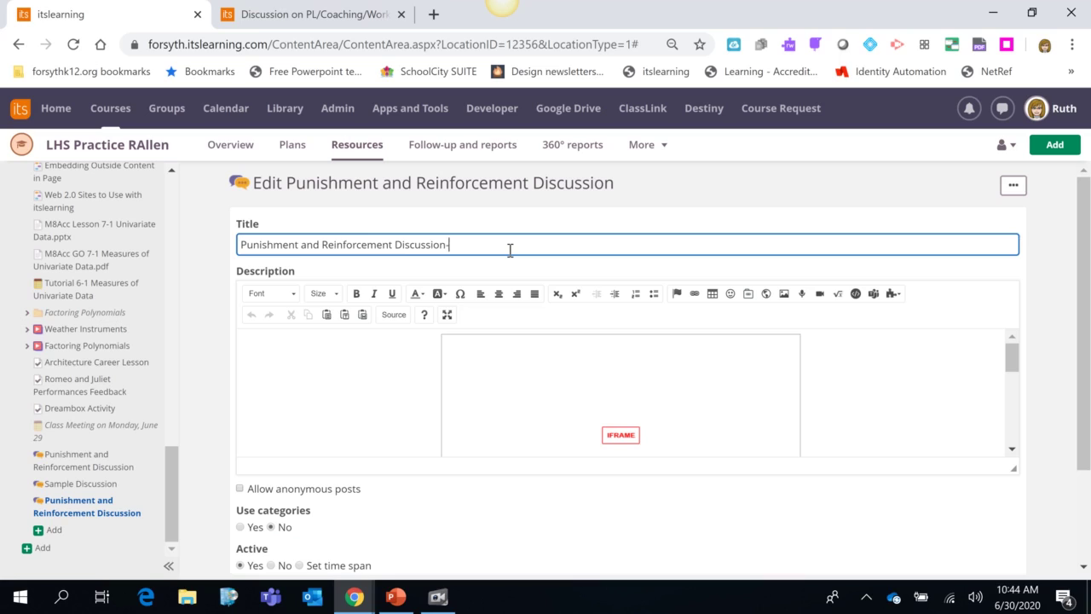
text(-2nd per)
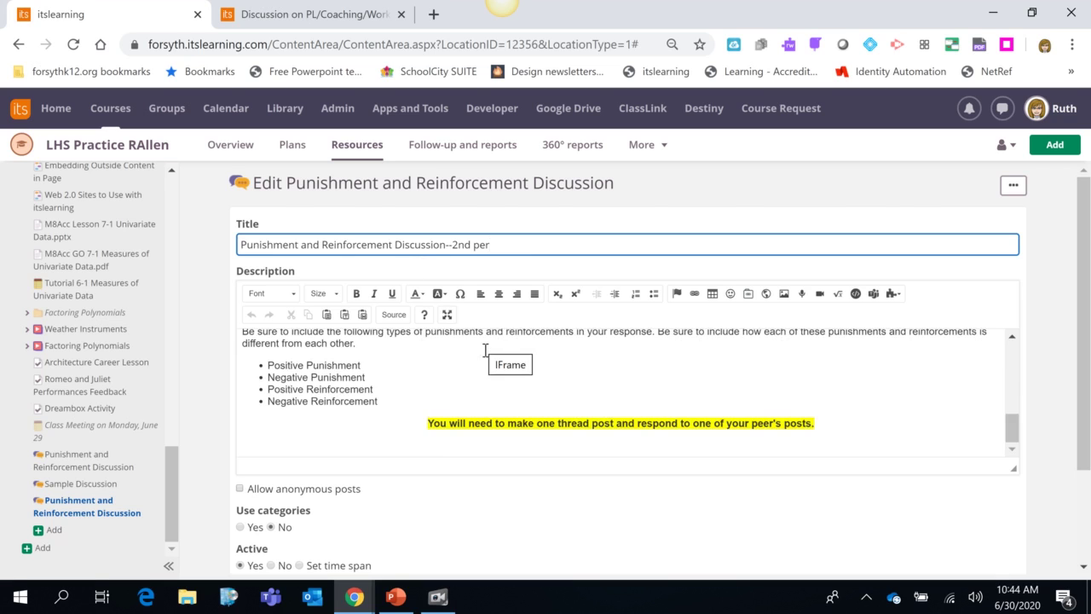
scroll(418, 464, down, 2)
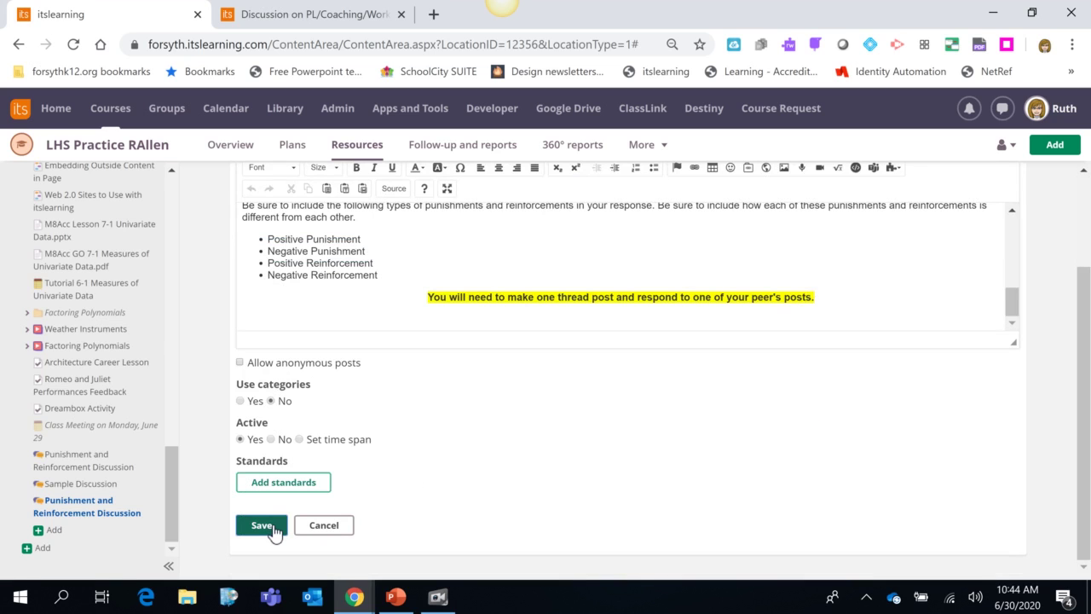
click(261, 525)
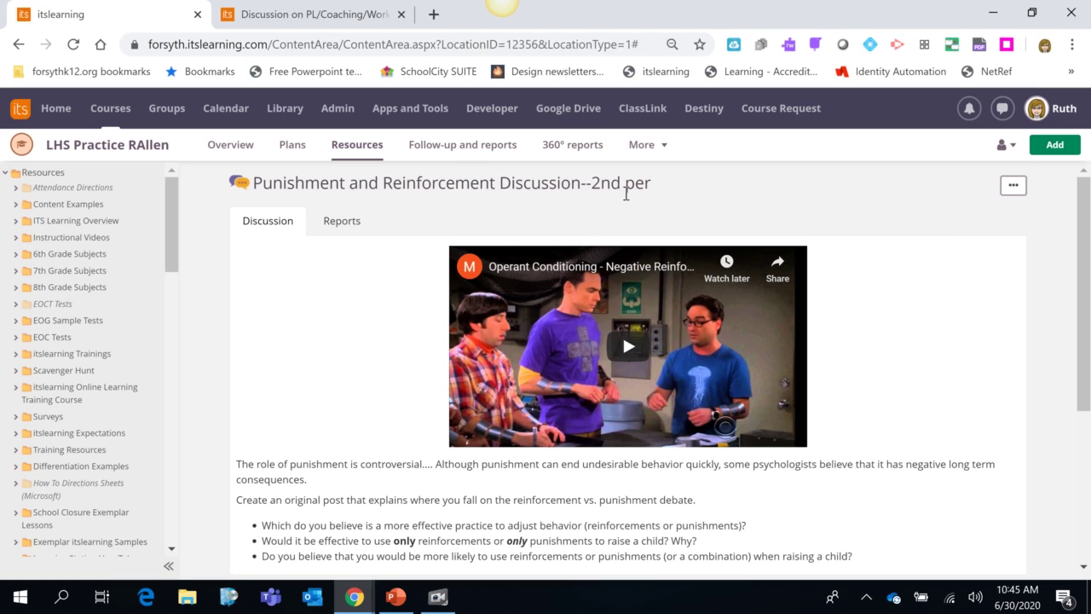
Give Group 2 permission to add posts and start new threads in the Punishment and Reinforcement Discussion--2nd per.
click(1021, 194)
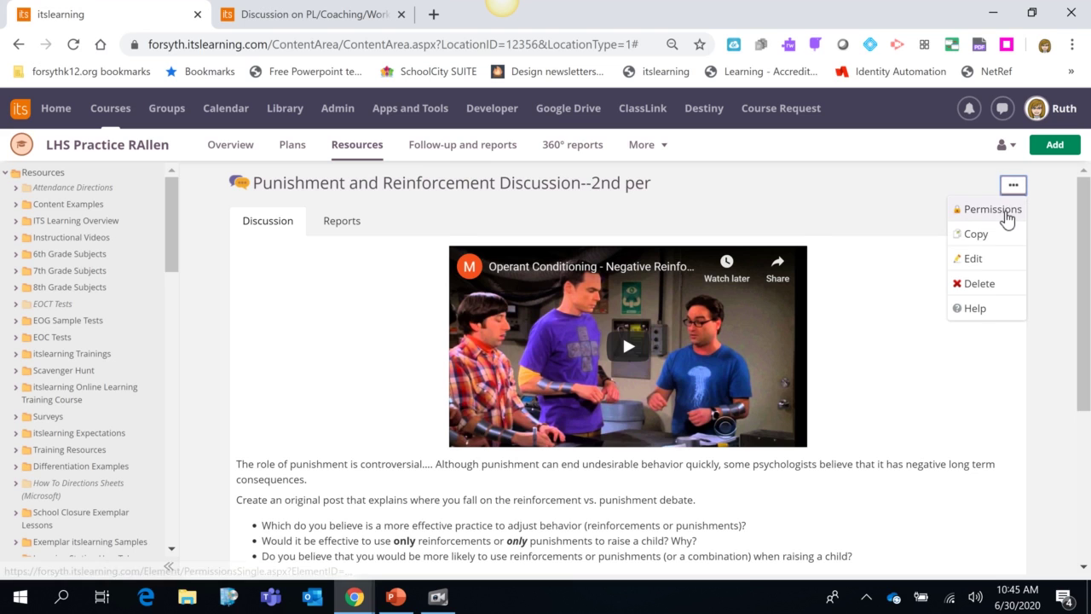
click(1002, 211)
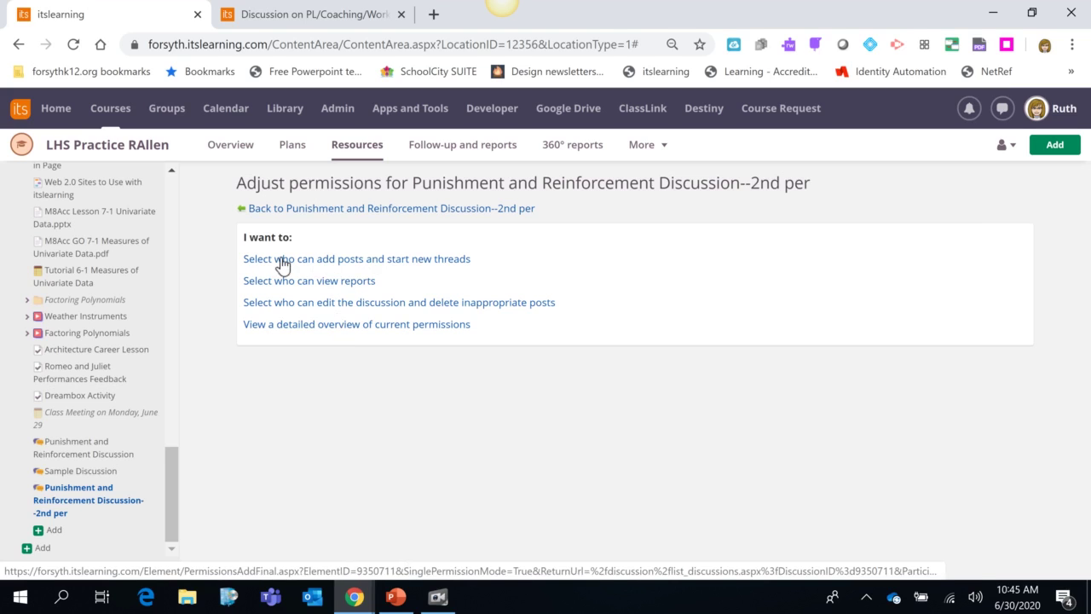
click(329, 269)
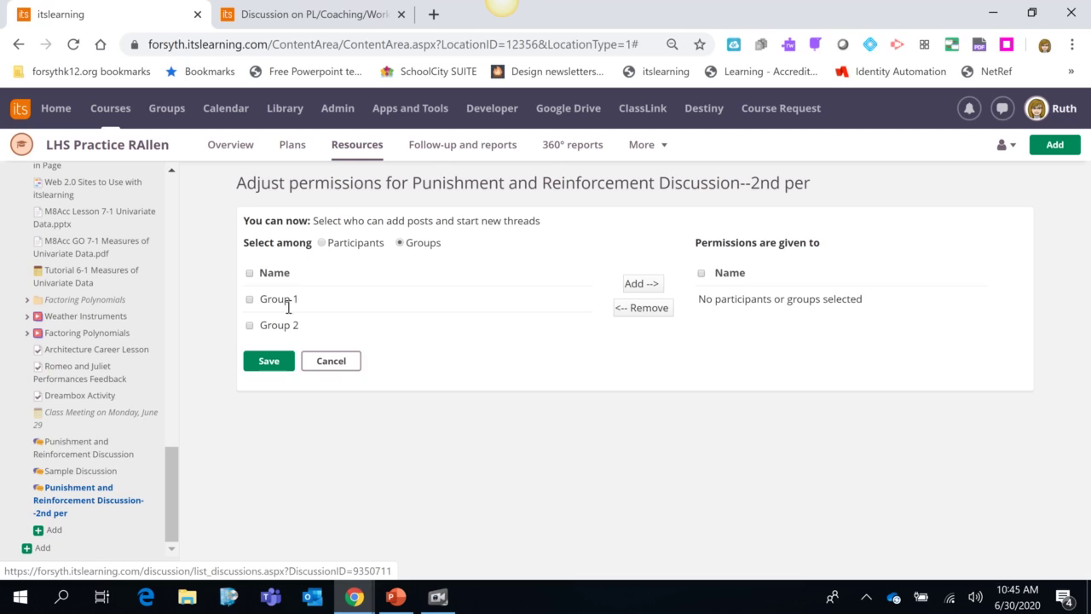
click(249, 325)
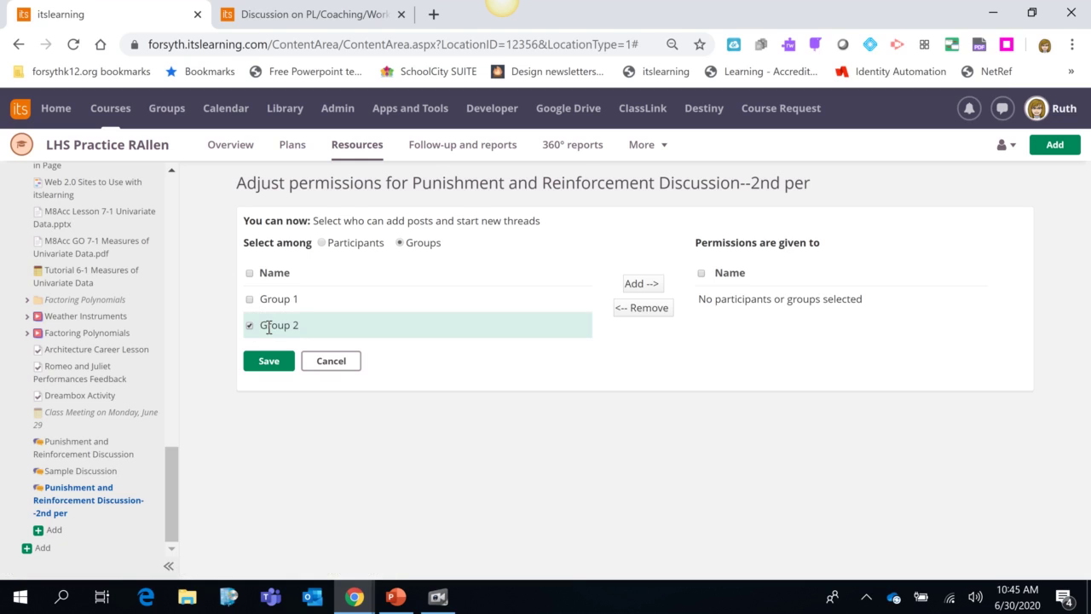
click(638, 286)
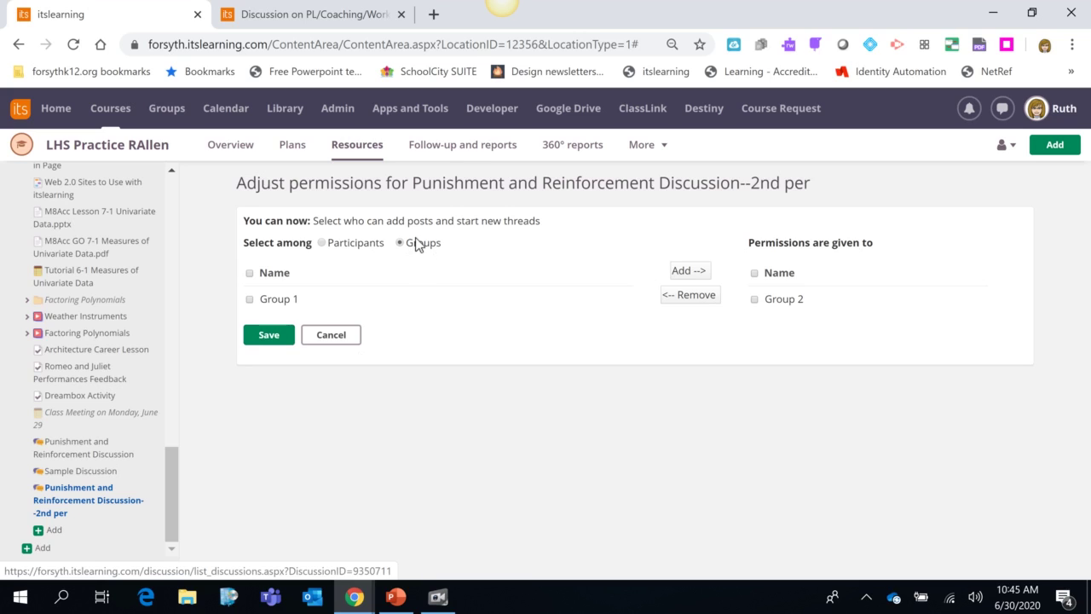
click(323, 242)
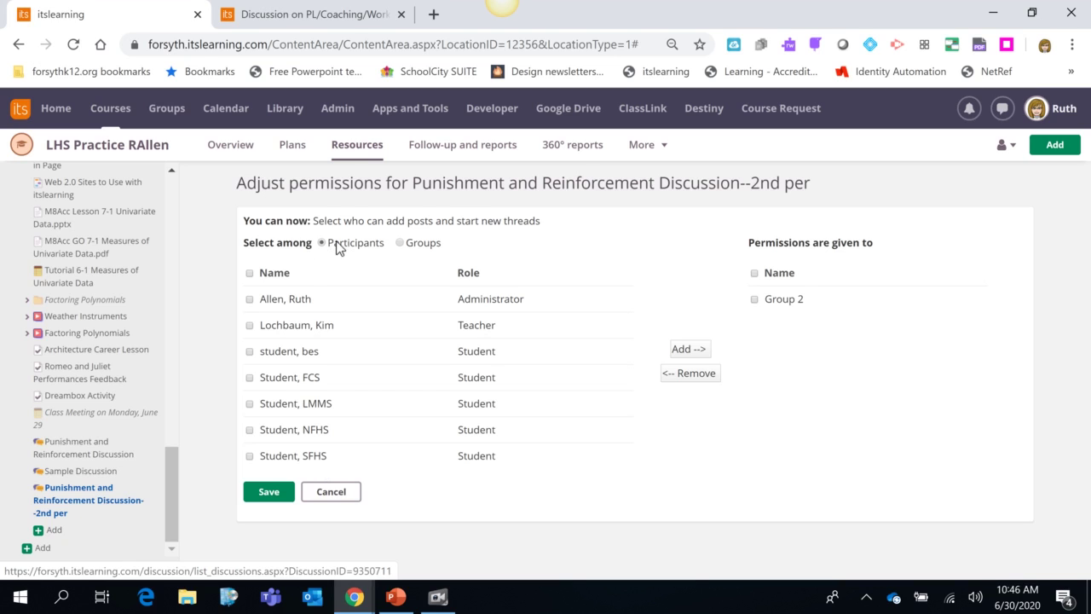
click(250, 377)
click(249, 404)
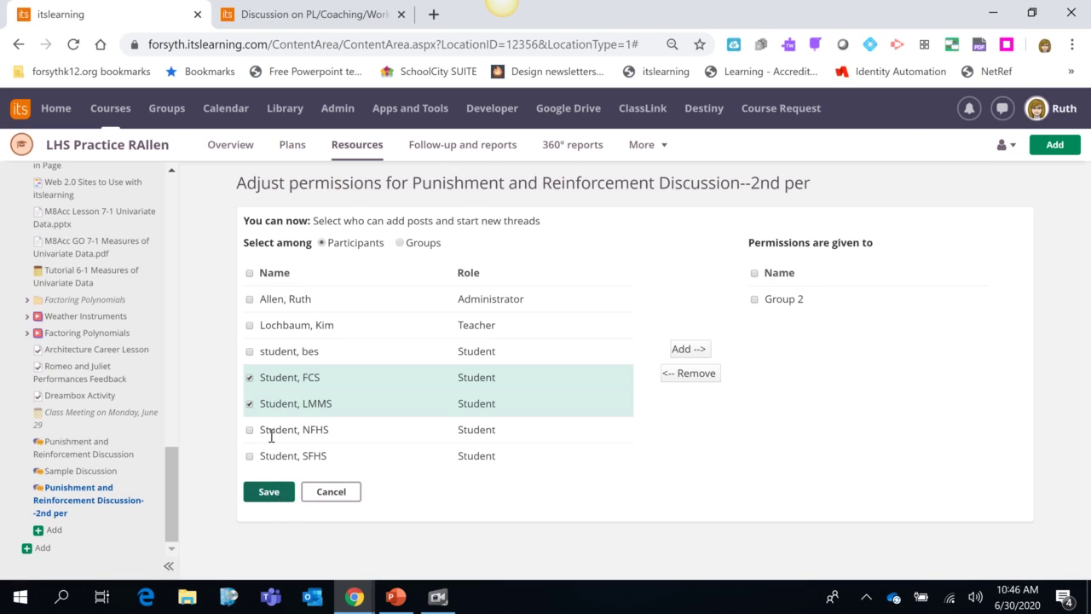
click(250, 377)
click(250, 404)
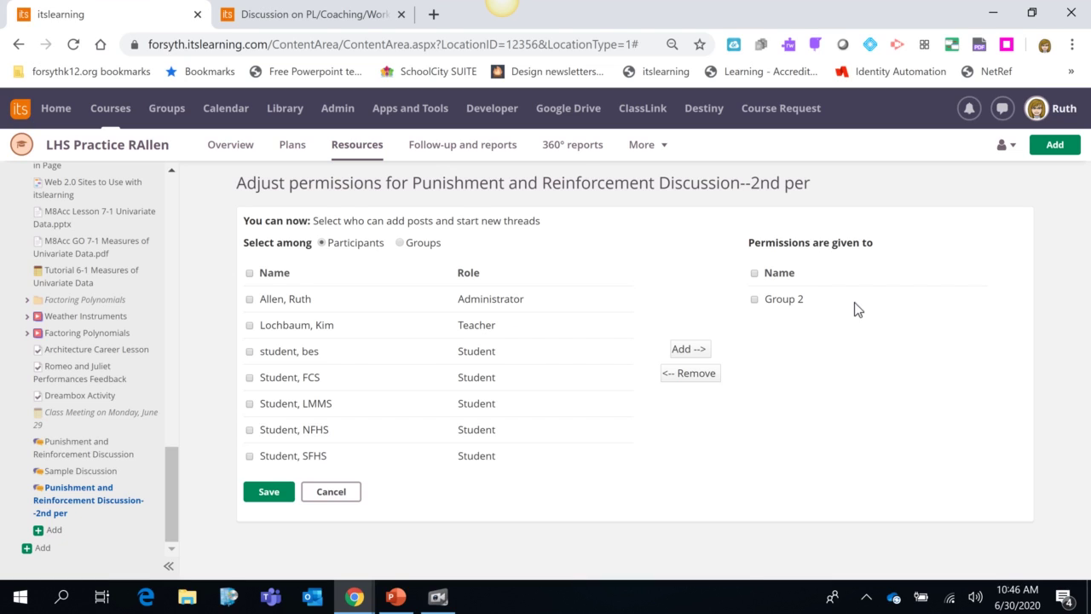
Save the posting permissions of the 2nd period discussion with only Group 2 selected.
click(287, 493)
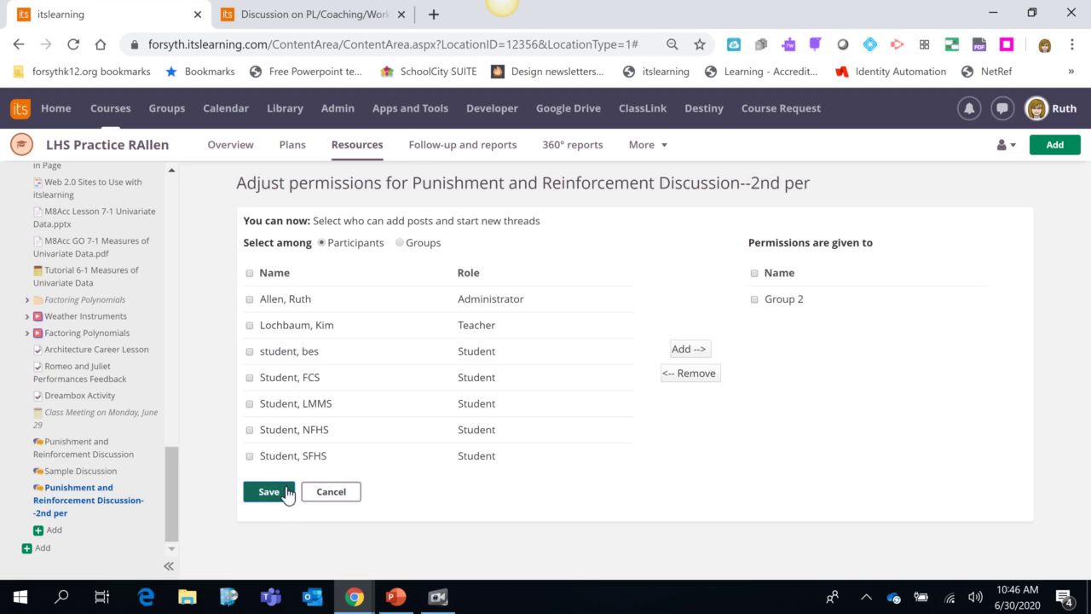